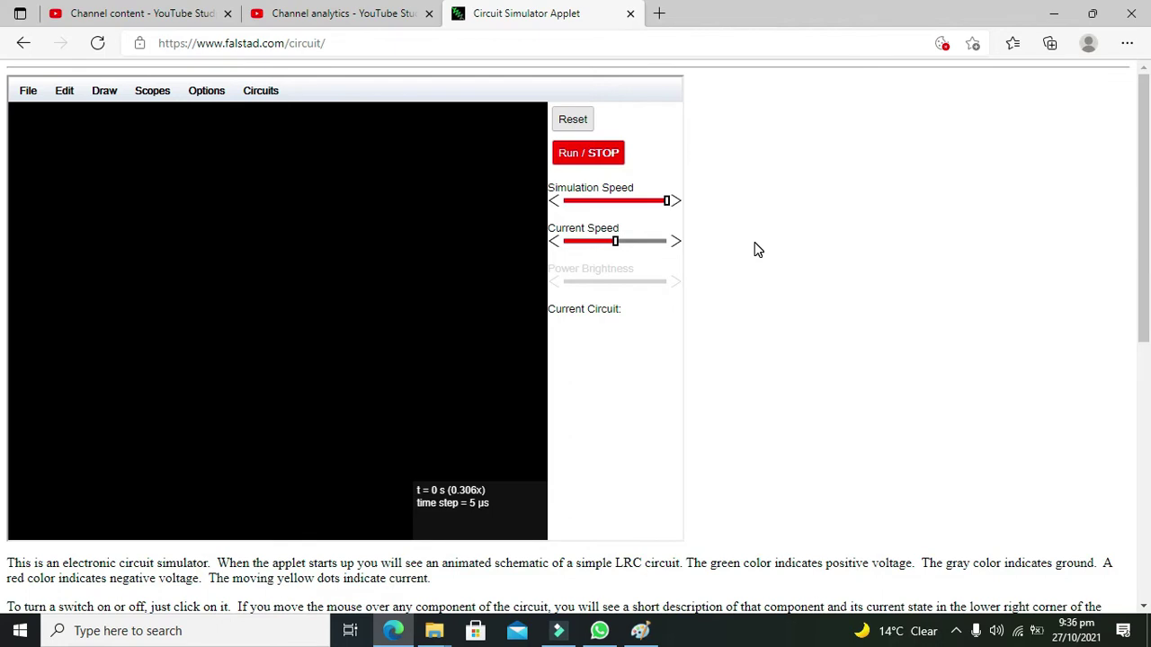
- Place an ideal op amp with + on top near the middle of the canvas
{"action": "left_click", "coordinate": [104, 92]}
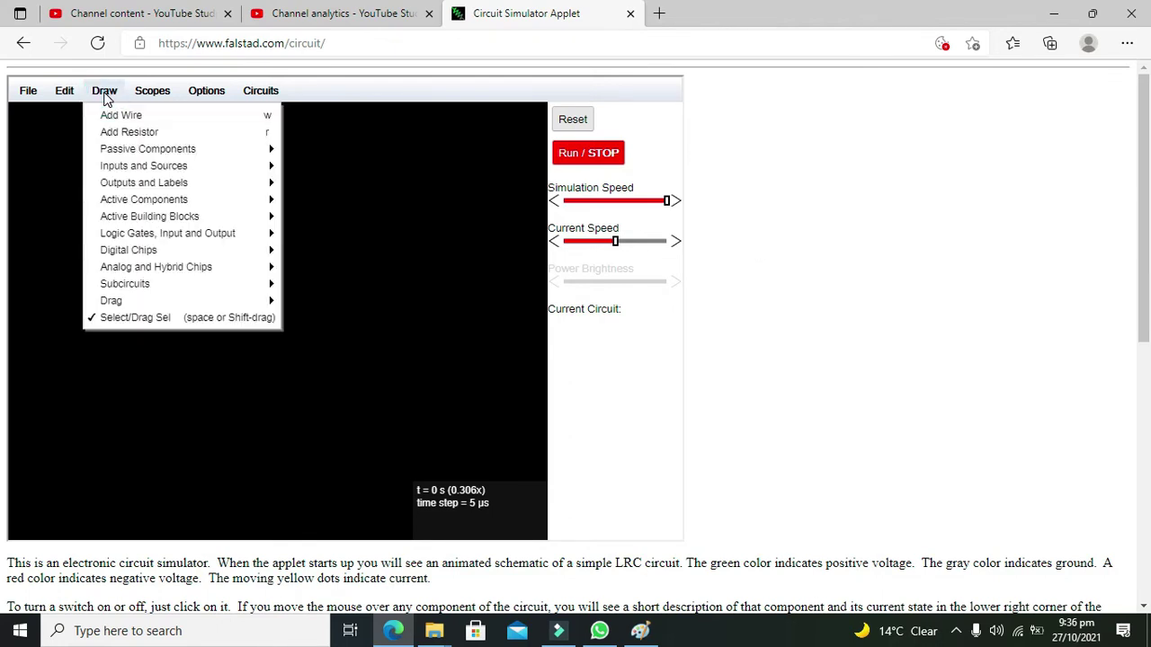
{"action": "mouse_move", "coordinate": [180, 220]}
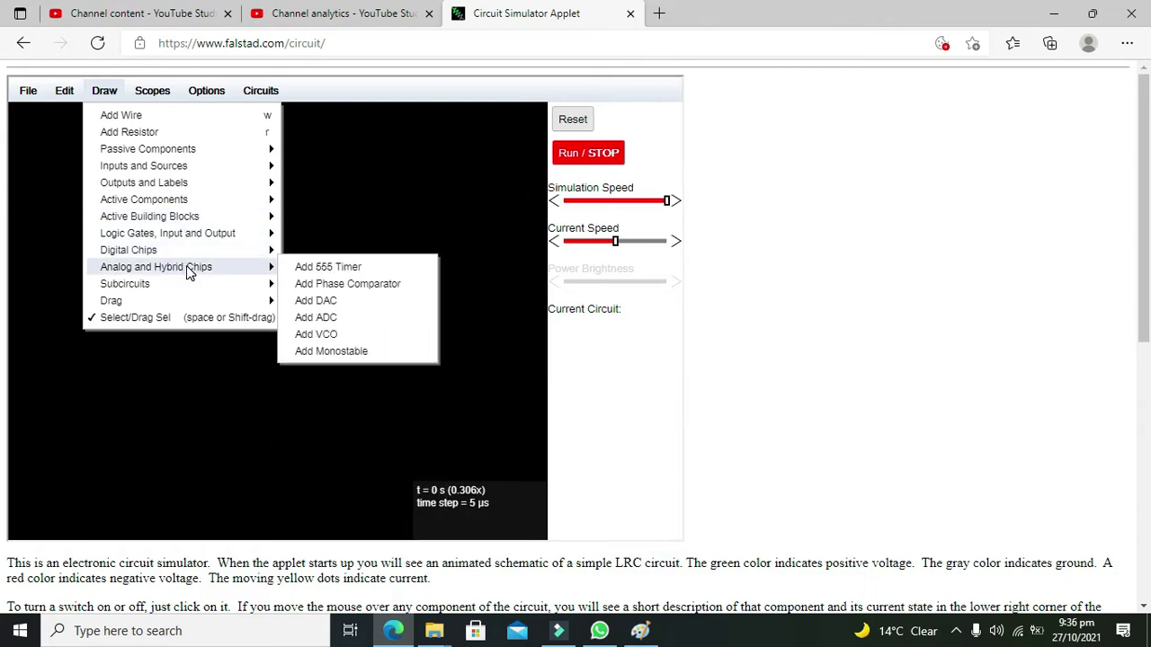
{"action": "mouse_move", "coordinate": [187, 282]}
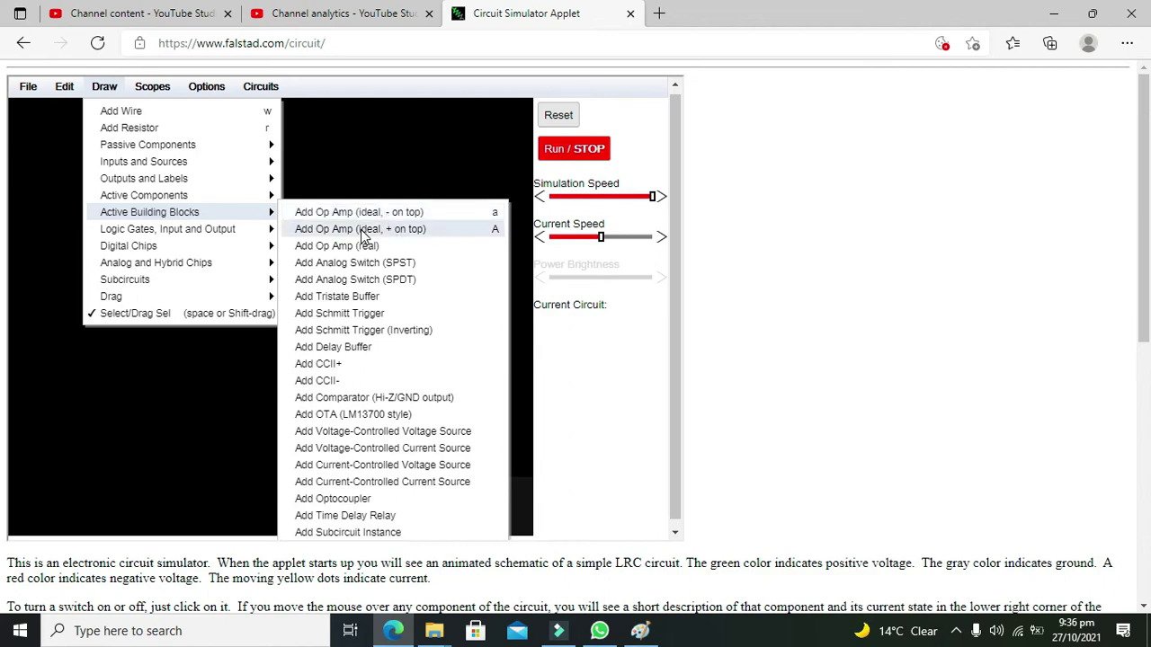
{"action": "left_click", "coordinate": [362, 230]}
{"action": "left_click", "coordinate": [179, 252]}
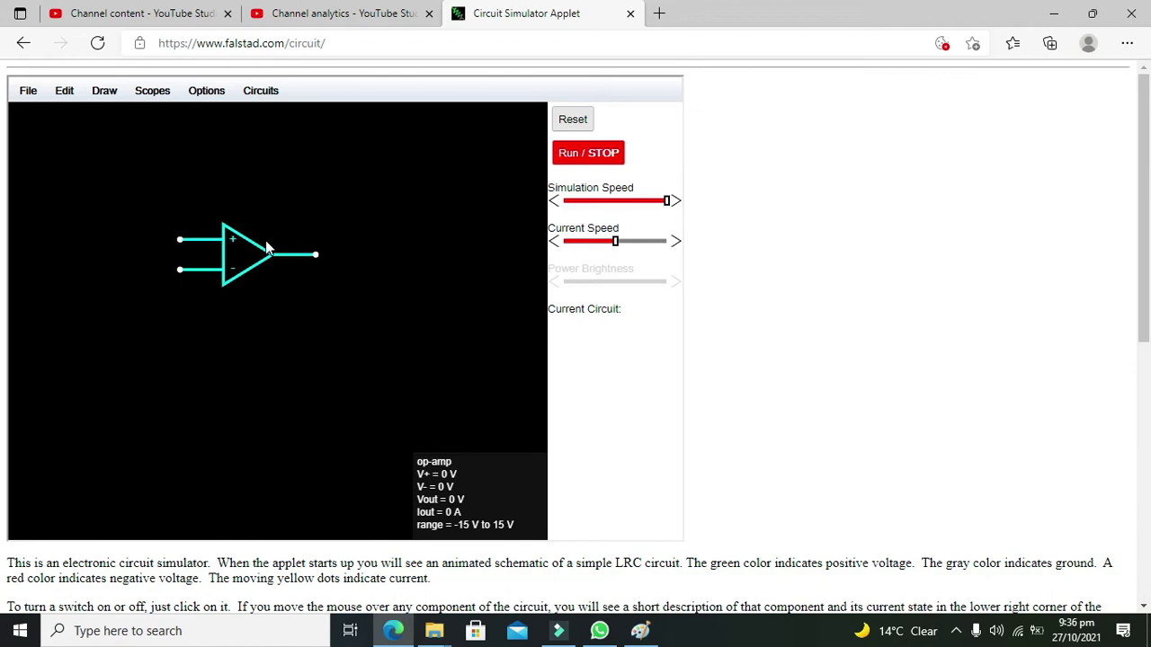
{"action": "left_click_drag", "start_coordinate": [249, 254], "coordinate": [294, 269]}
{"action": "left_click", "coordinate": [331, 318]}
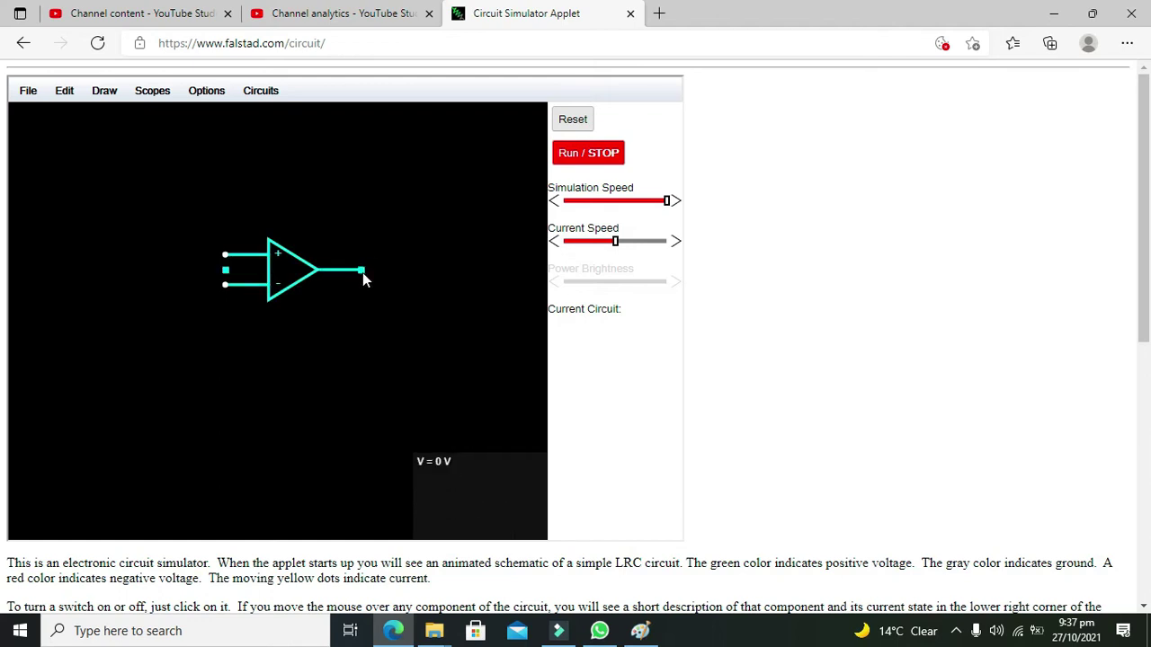
- Add an LED right of the op amp and connect its left end to the output
{"action": "left_click", "coordinate": [111, 92]}
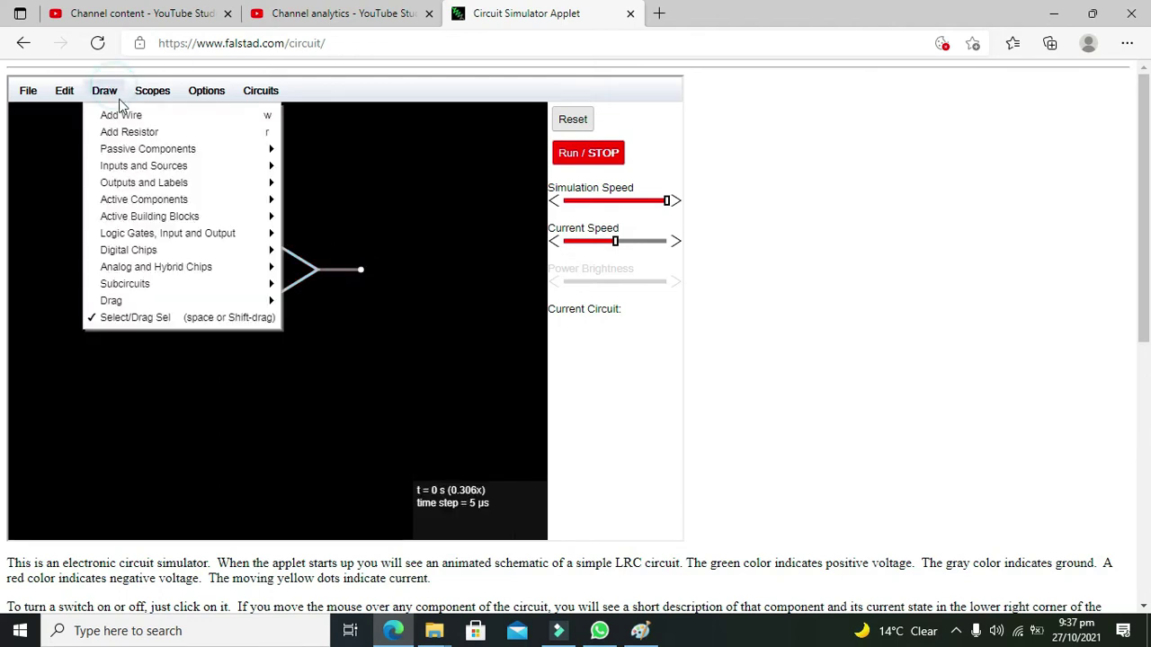
{"action": "mouse_move", "coordinate": [167, 182]}
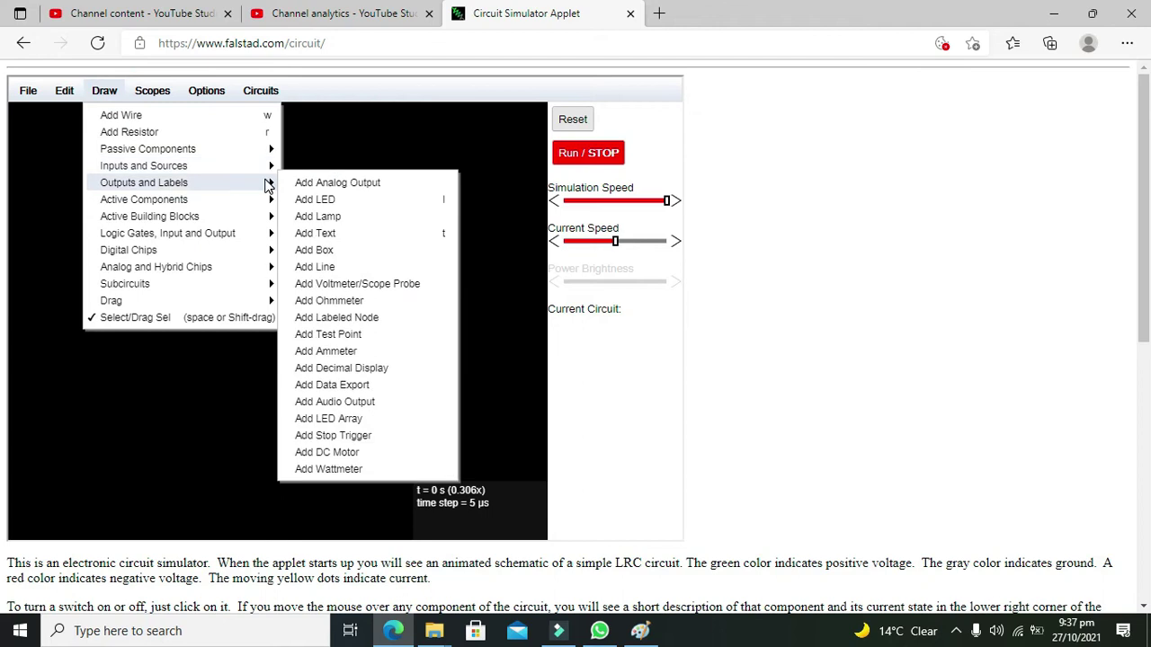
{"action": "left_click", "coordinate": [314, 199]}
{"action": "left_click_drag", "start_coordinate": [375, 269], "coordinate": [423, 269]}
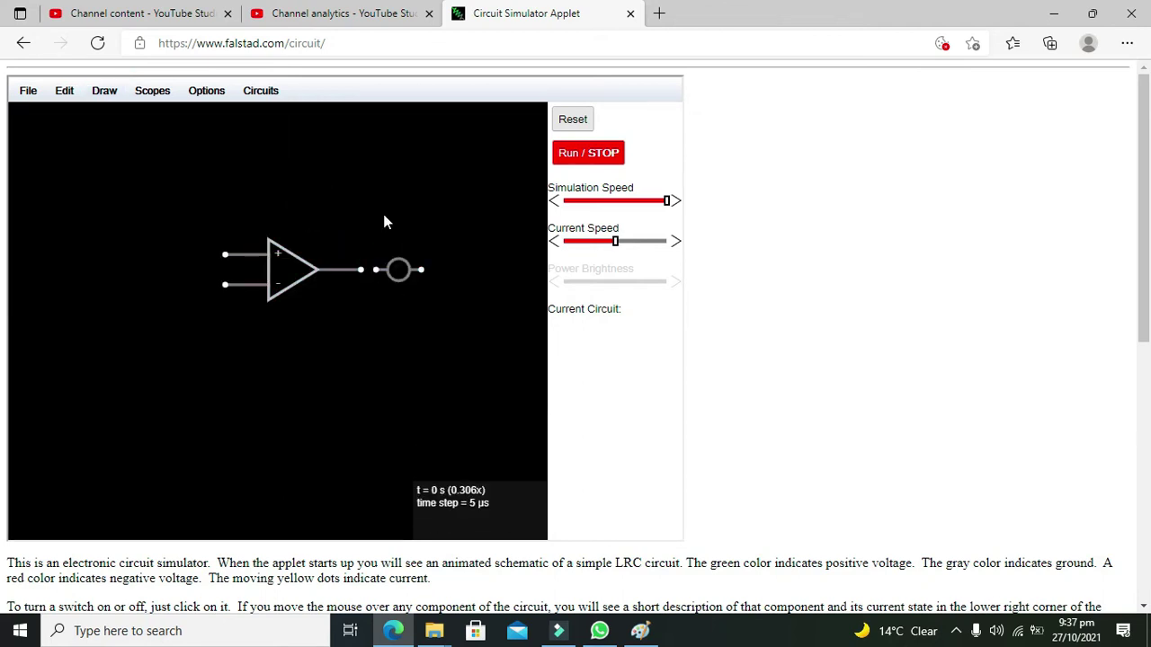
{"action": "left_click_drag", "start_coordinate": [375, 272], "coordinate": [361, 271]}
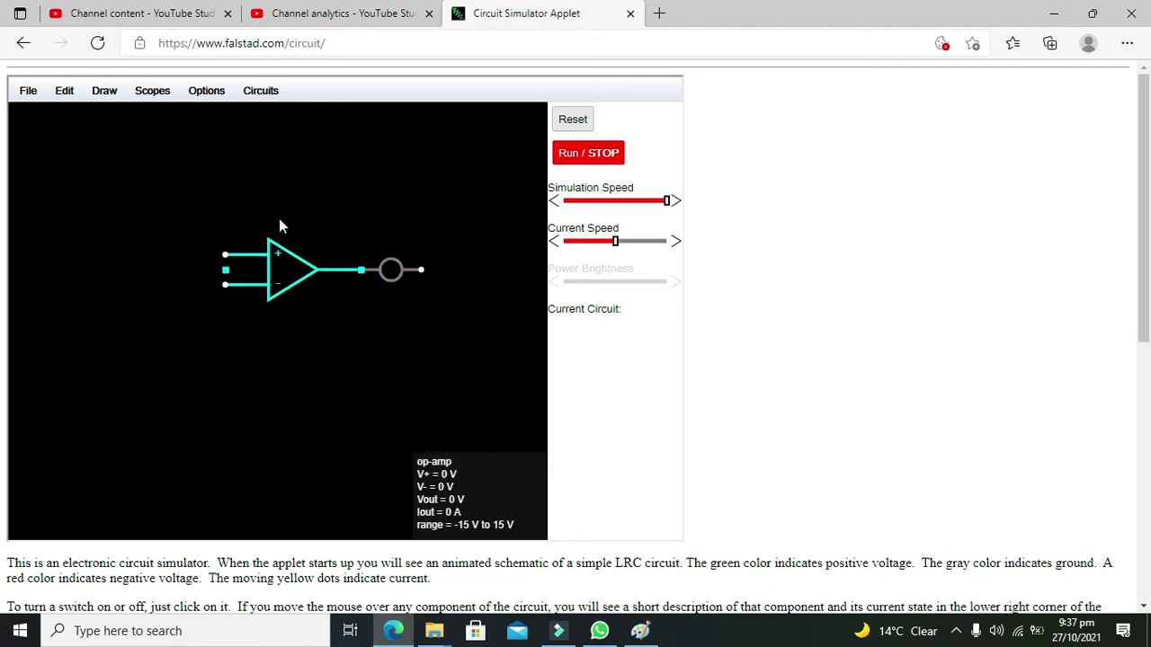
- Place a ground symbol below the LED's right end
{"action": "left_click", "coordinate": [104, 89]}
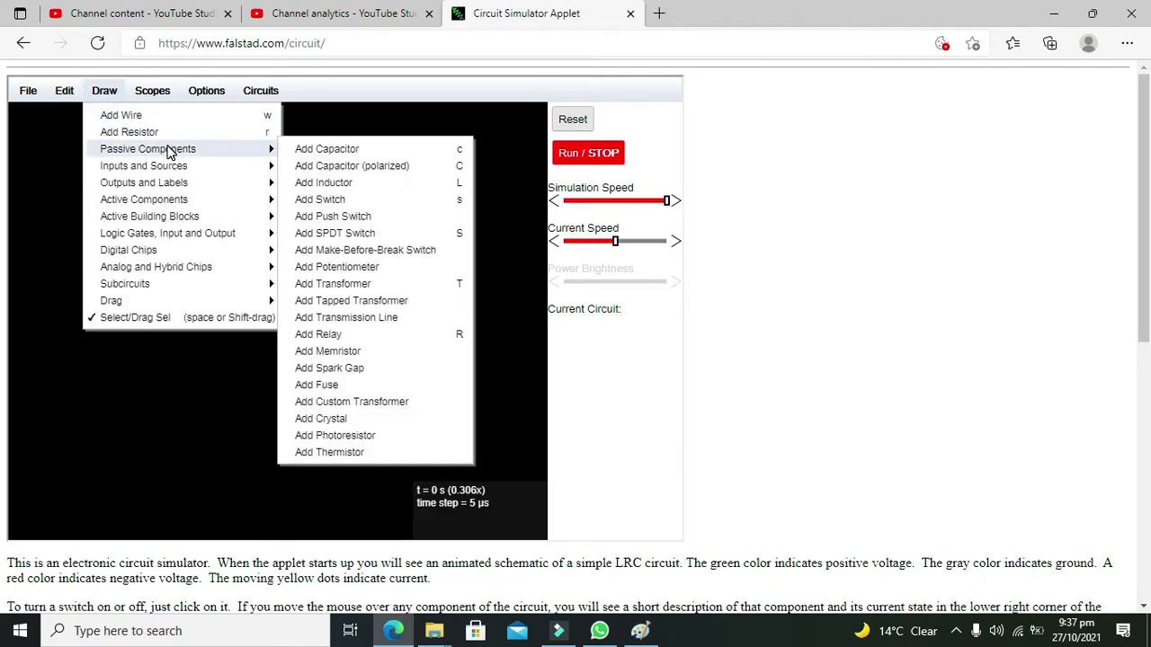
{"action": "mouse_move", "coordinate": [209, 241]}
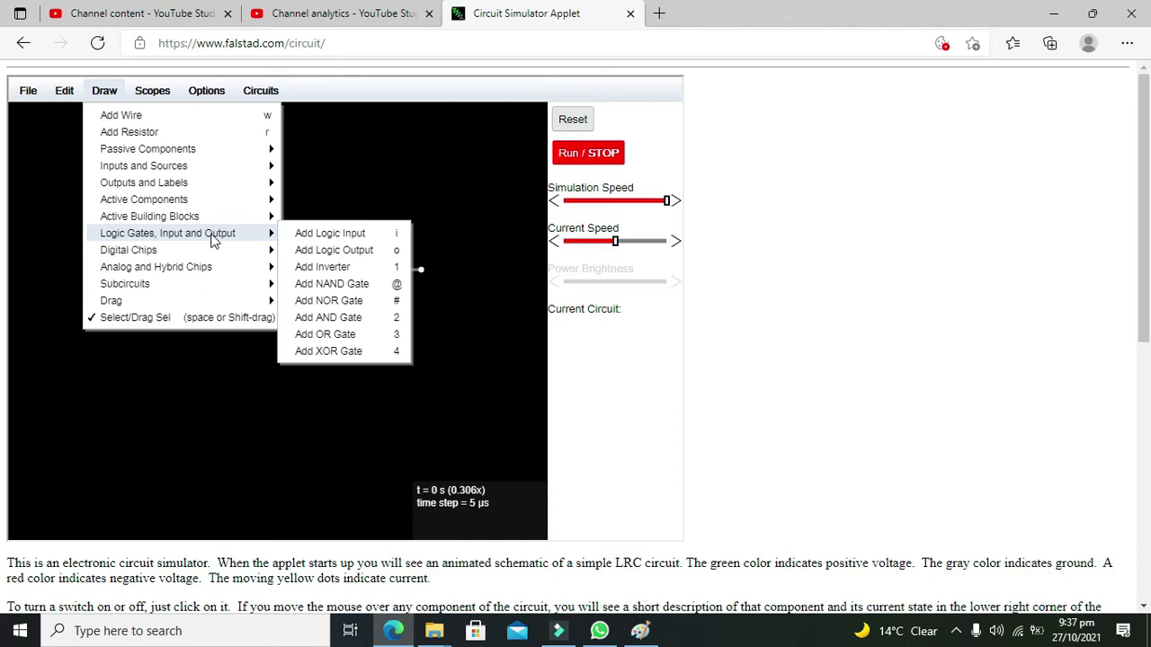
{"action": "mouse_move", "coordinate": [205, 166]}
{"action": "left_click", "coordinate": [350, 171]}
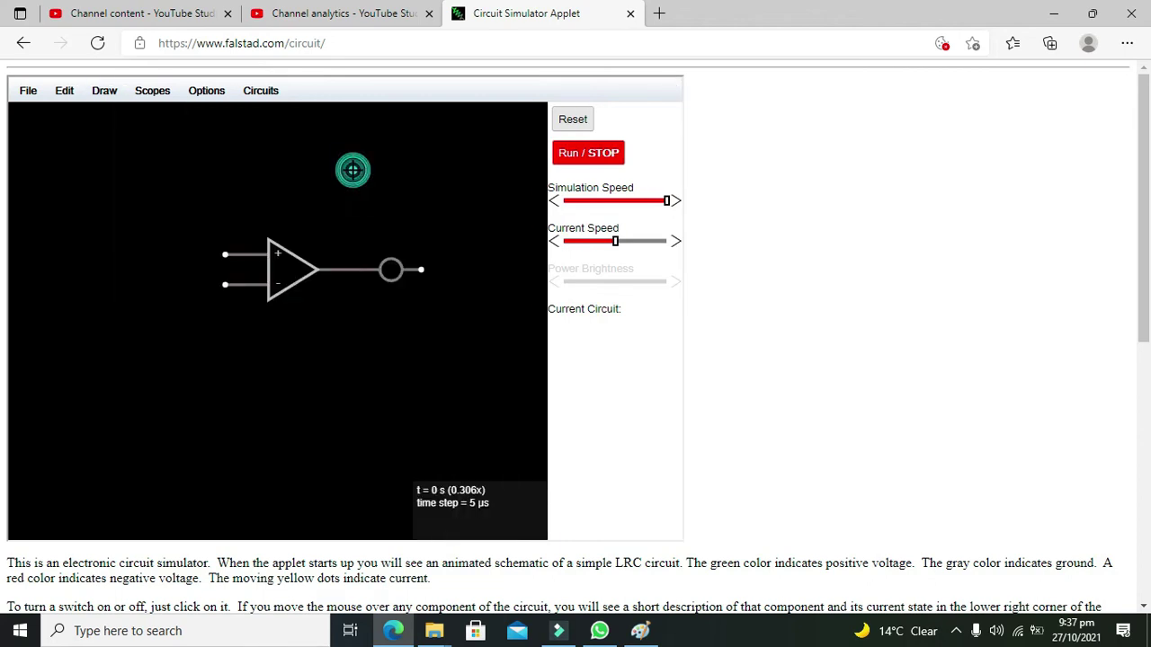
{"action": "left_click_drag", "start_coordinate": [434, 300], "coordinate": [436, 328]}
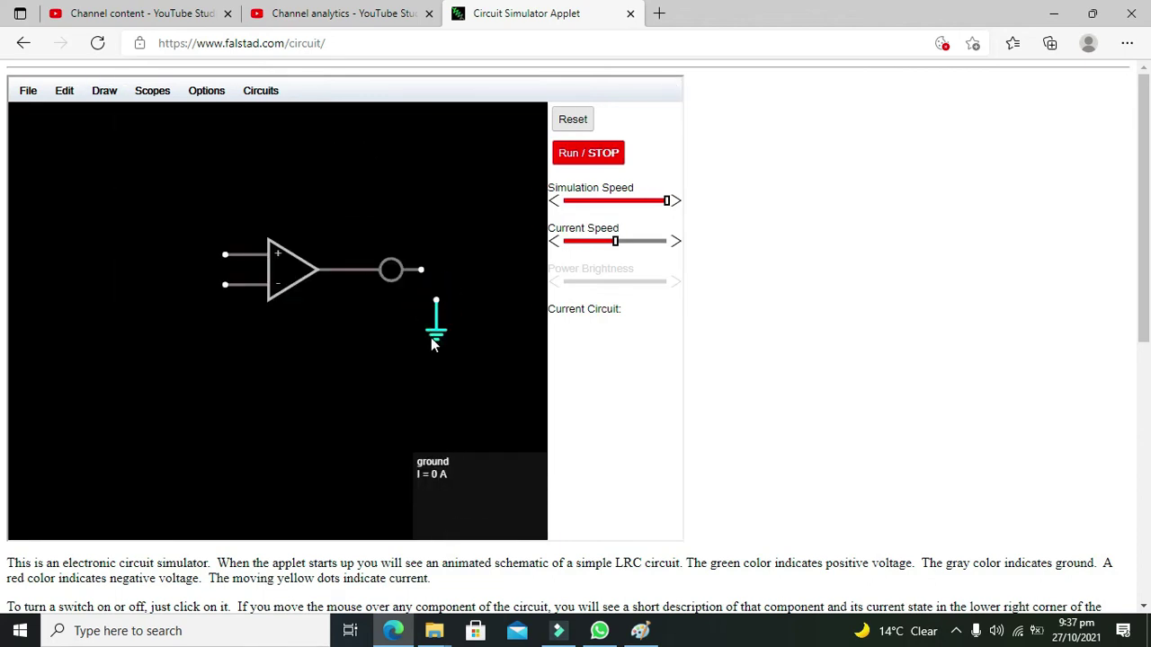
- Wire the LED's right end down to the ground
{"action": "left_click", "coordinate": [104, 91]}
{"action": "left_click", "coordinate": [131, 116]}
{"action": "left_click_drag", "start_coordinate": [436, 270], "coordinate": [421, 270]}
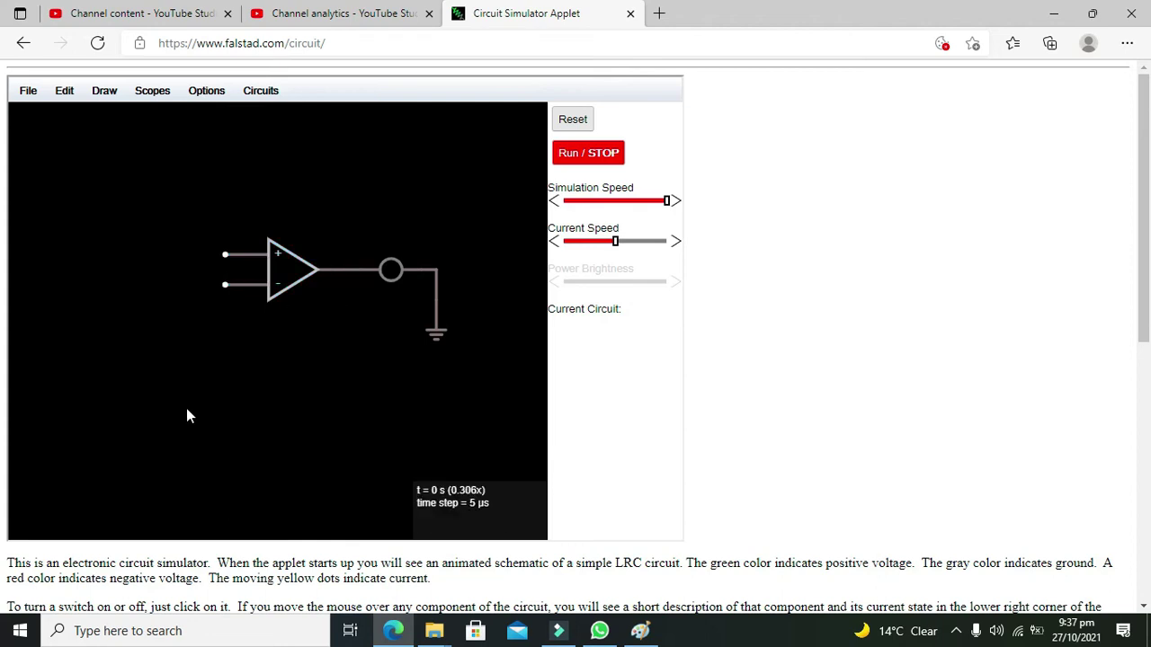
{"action": "left_click", "coordinate": [104, 91]}
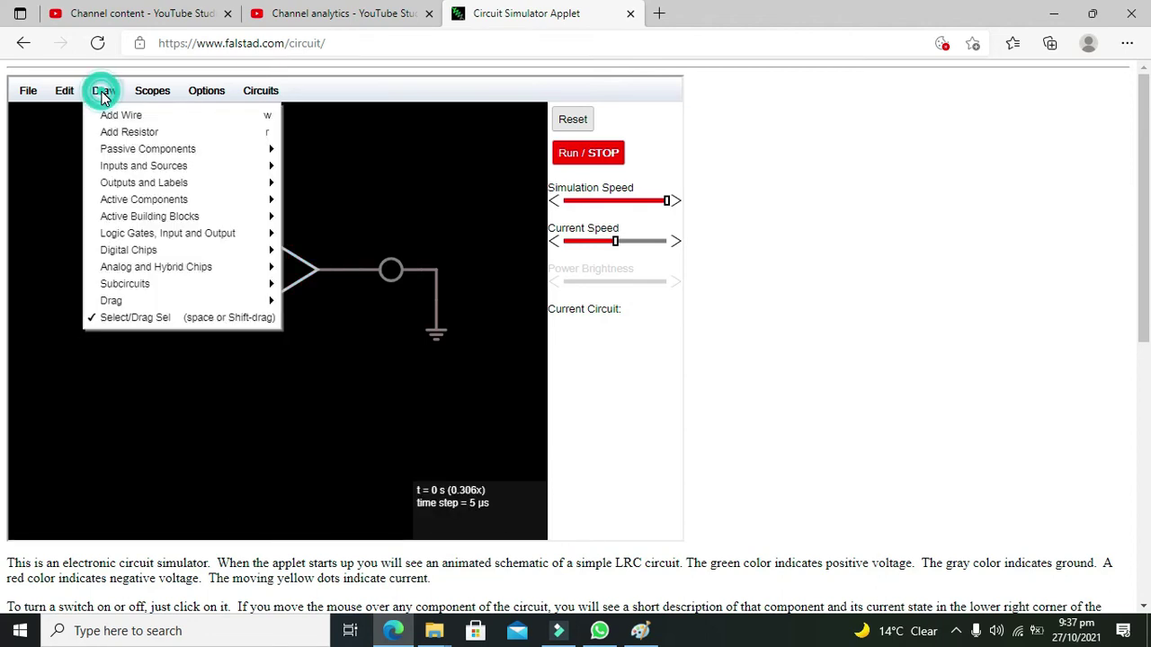
- Draw two vertical resistors left of the op amp, one above the other
{"action": "left_click", "coordinate": [154, 129]}
{"action": "mouse_move", "coordinate": [135, 194]}
{"action": "left_mouse_down"}
{"action": "mouse_move", "coordinate": [139, 165]}
{"action": "mouse_move", "coordinate": [135, 223]}
{"action": "left_mouse_up"}
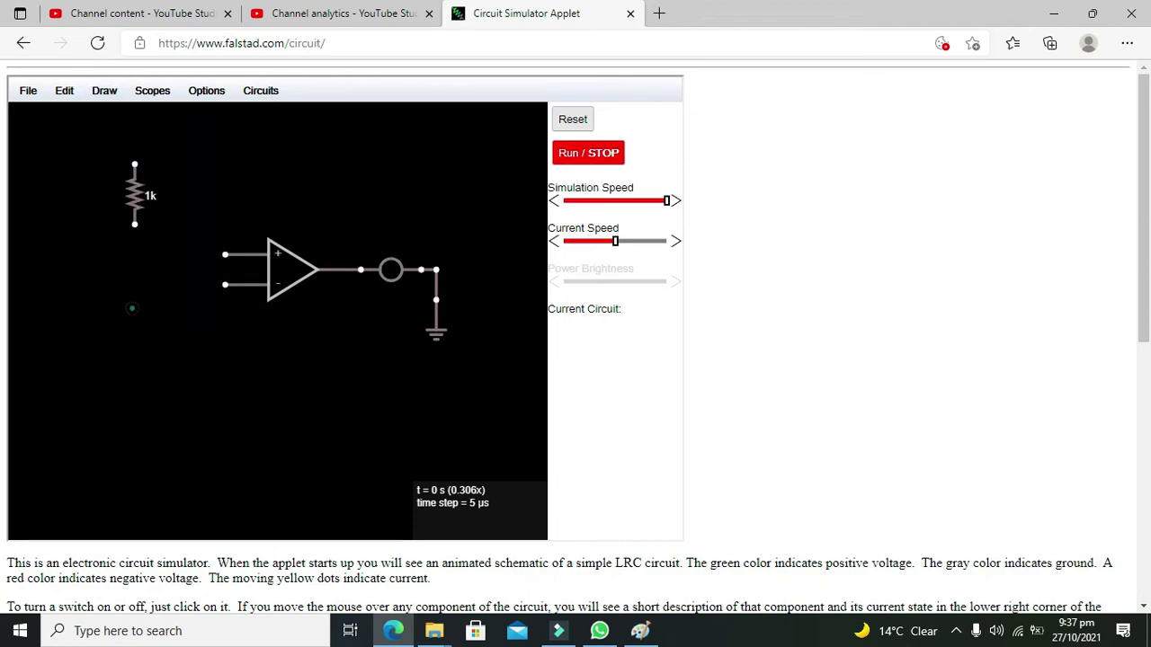
{"action": "left_click_drag", "start_coordinate": [135, 315], "coordinate": [135, 360]}
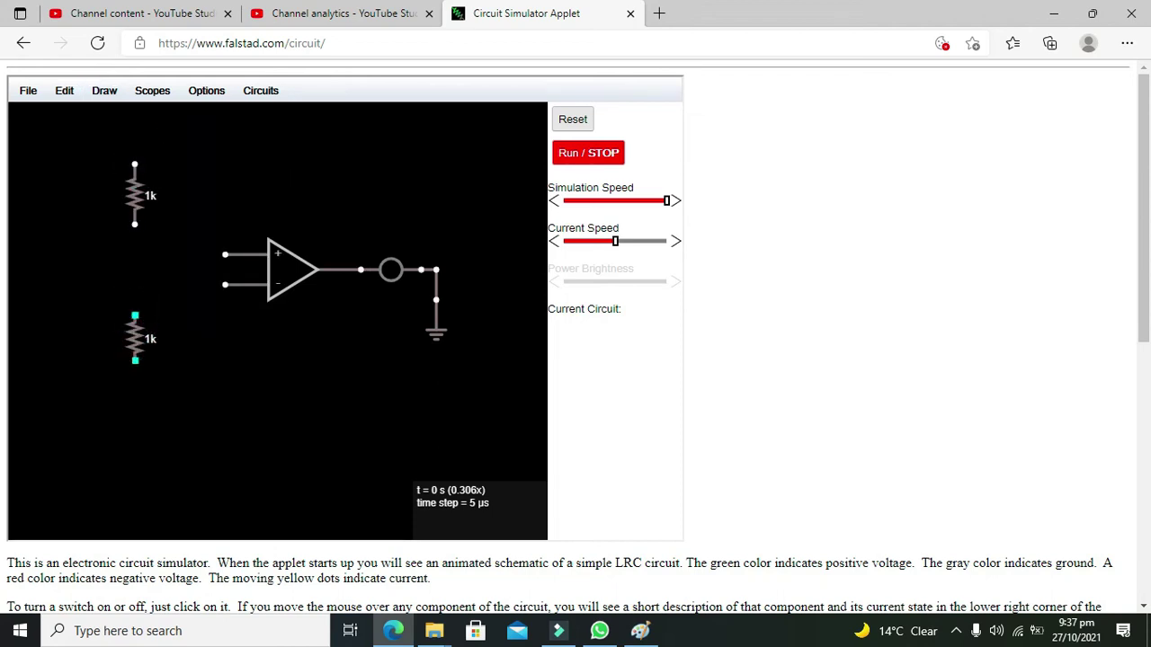
- Set the resistance of both the lower and upper resistors to 2k
{"action": "double_click", "coordinate": [134, 339]}
{"action": "left_click_drag", "start_coordinate": [276, 306], "coordinate": [270, 306]}
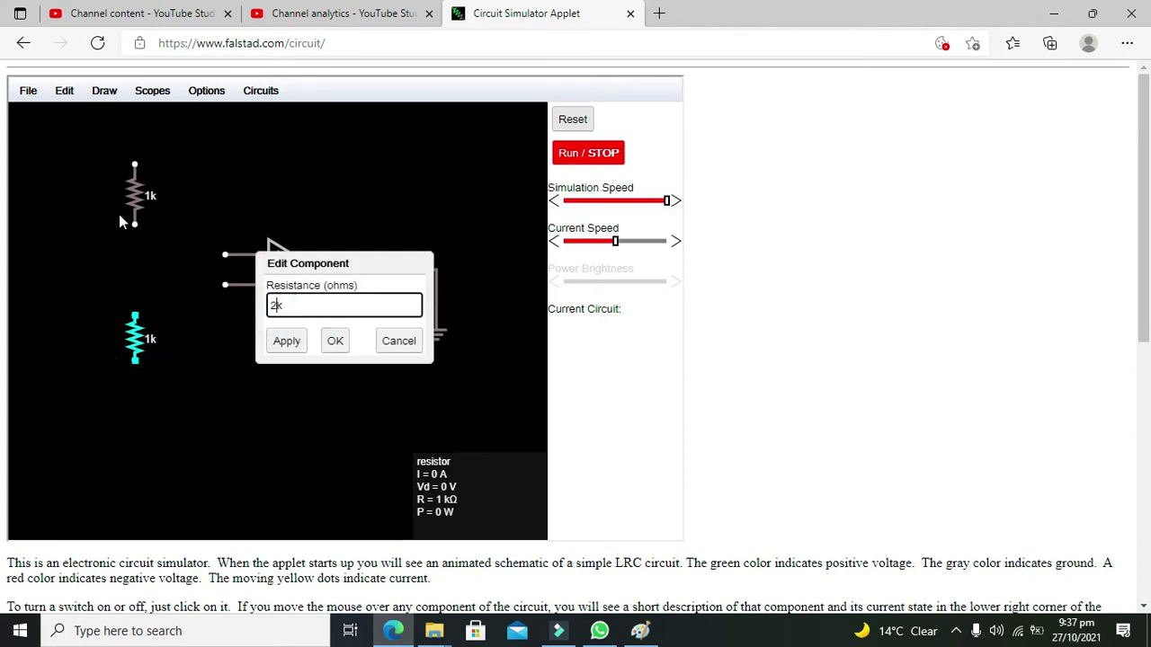
{"action": "left_click", "coordinate": [335, 341]}
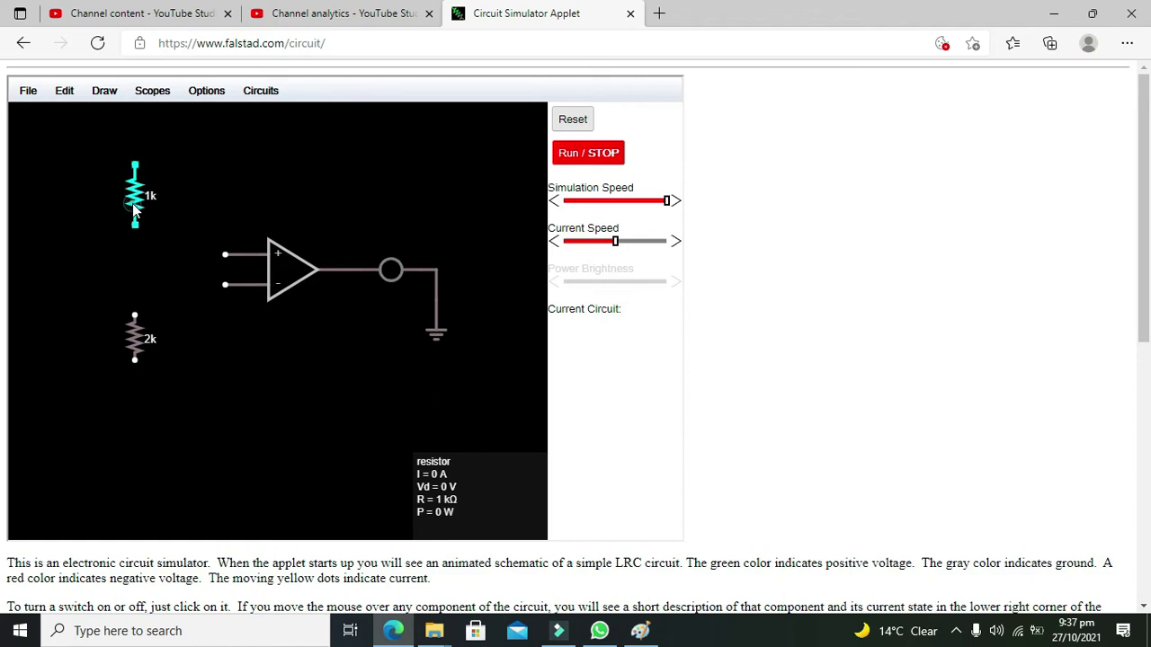
{"action": "double_click", "coordinate": [133, 199]}
{"action": "left_click_drag", "start_coordinate": [276, 306], "coordinate": [270, 306]}
{"action": "type", "text": "2k"}
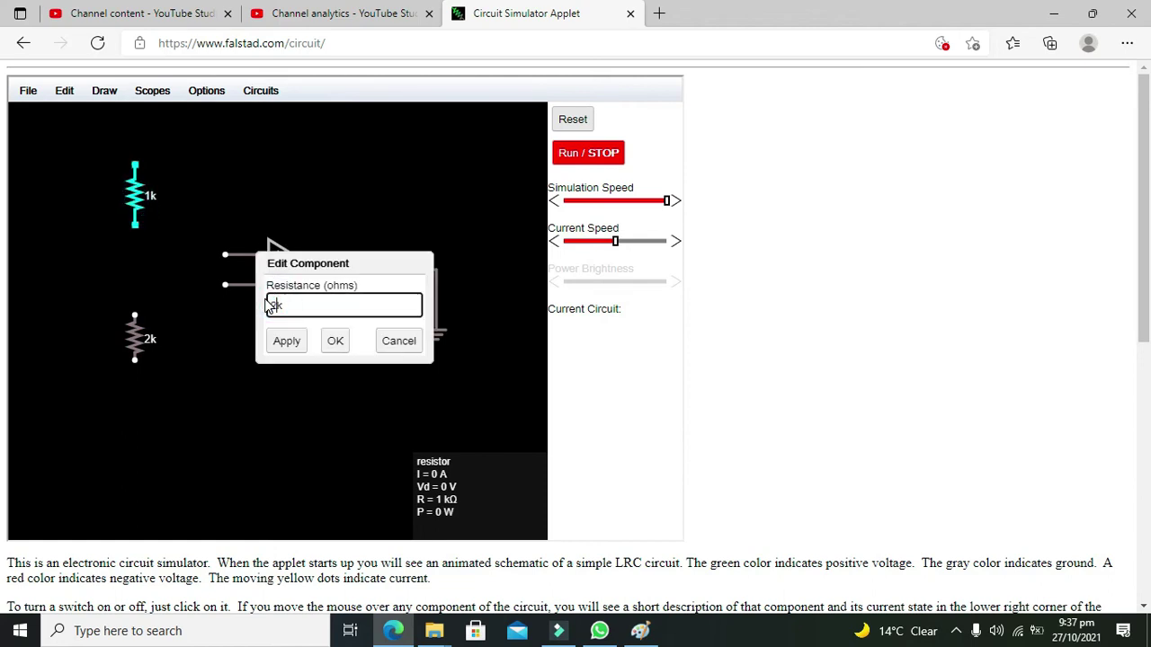
{"action": "left_click", "coordinate": [342, 346]}
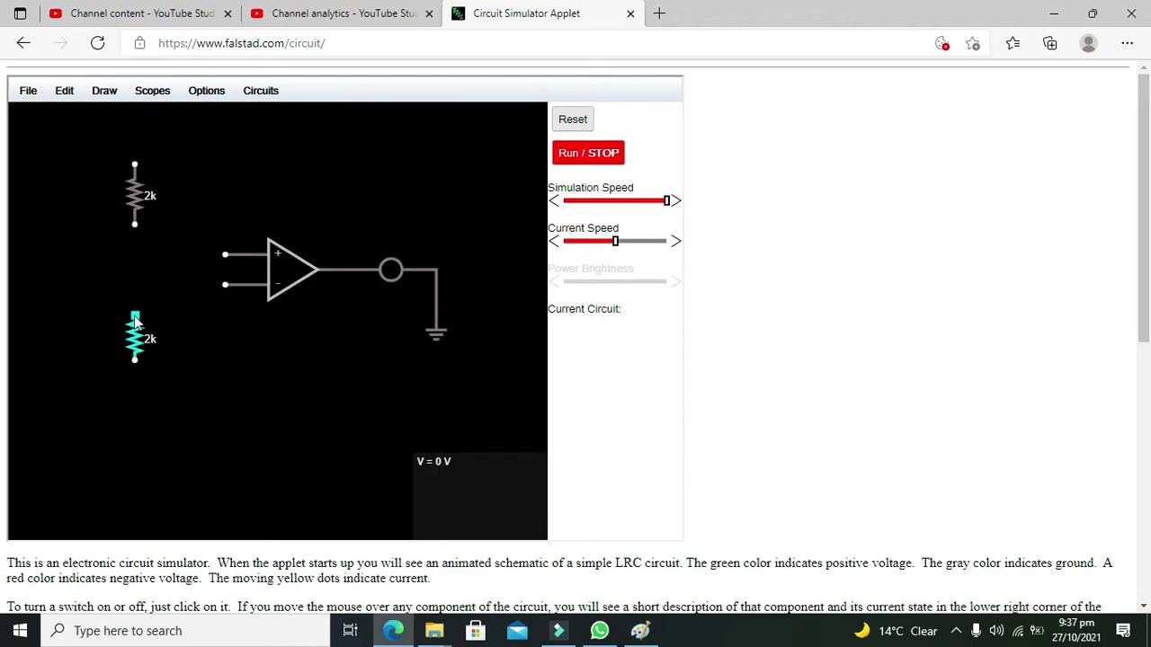
- Move the lower 2k resistor further down and the upper one slightly up
{"action": "left_click_drag", "start_coordinate": [135, 317], "coordinate": [147, 384]}
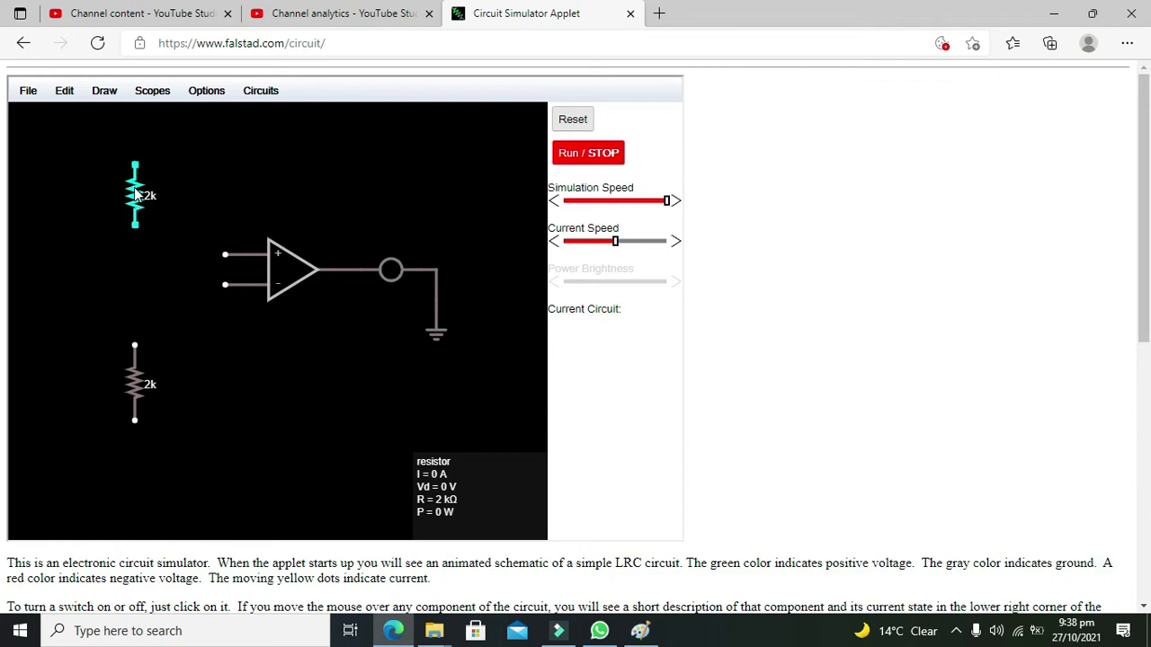
{"action": "left_click_drag", "start_coordinate": [134, 180], "coordinate": [134, 164]}
{"action": "left_click", "coordinate": [212, 172]}
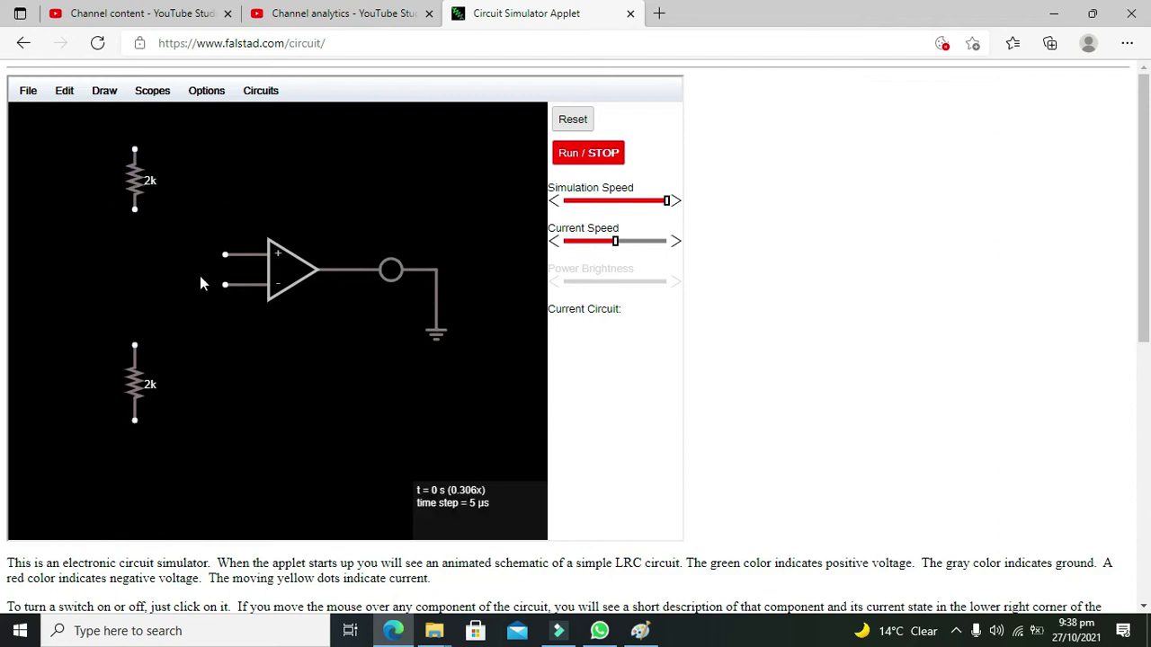
- Wire the two 2k resistors together and connect the op amp's minus input to them
{"action": "left_click", "coordinate": [105, 90]}
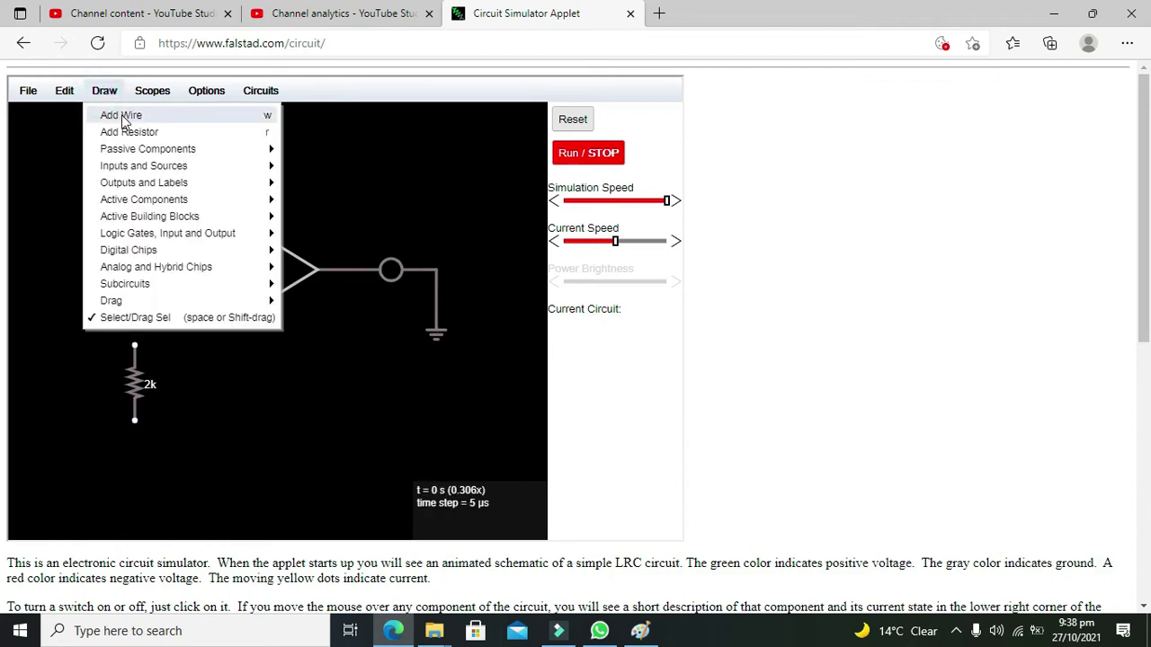
{"action": "left_click", "coordinate": [122, 115]}
{"action": "left_click_drag", "start_coordinate": [135, 209], "coordinate": [134, 345]}
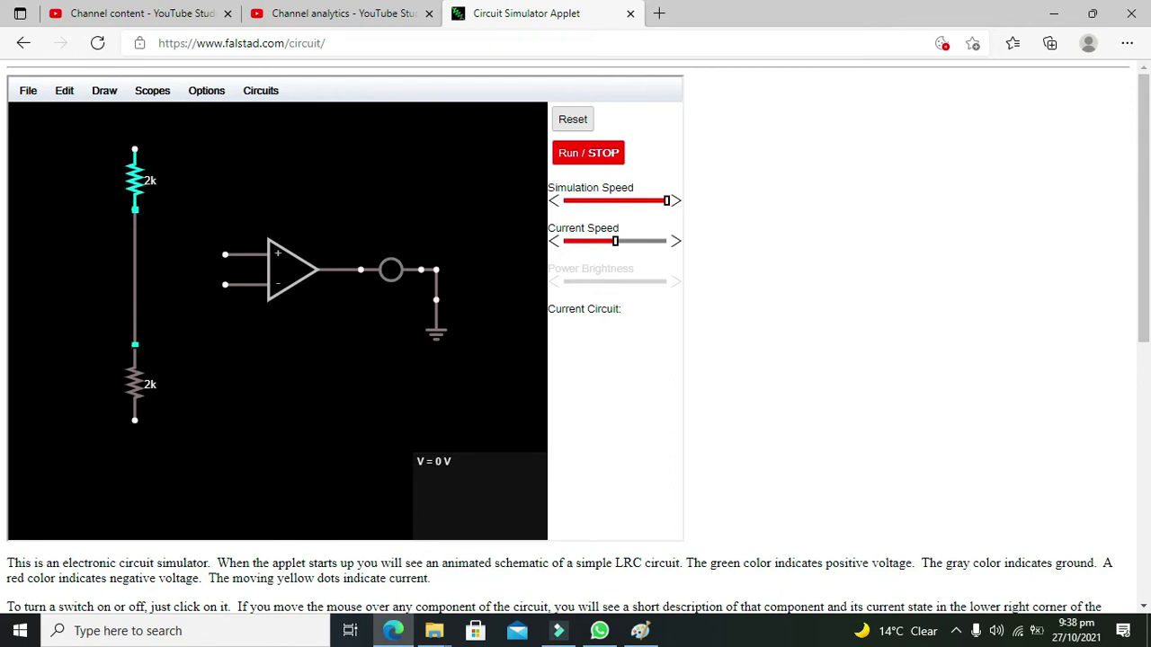
{"action": "left_click_drag", "start_coordinate": [224, 285], "coordinate": [135, 285]}
{"action": "left_click", "coordinate": [167, 325]}
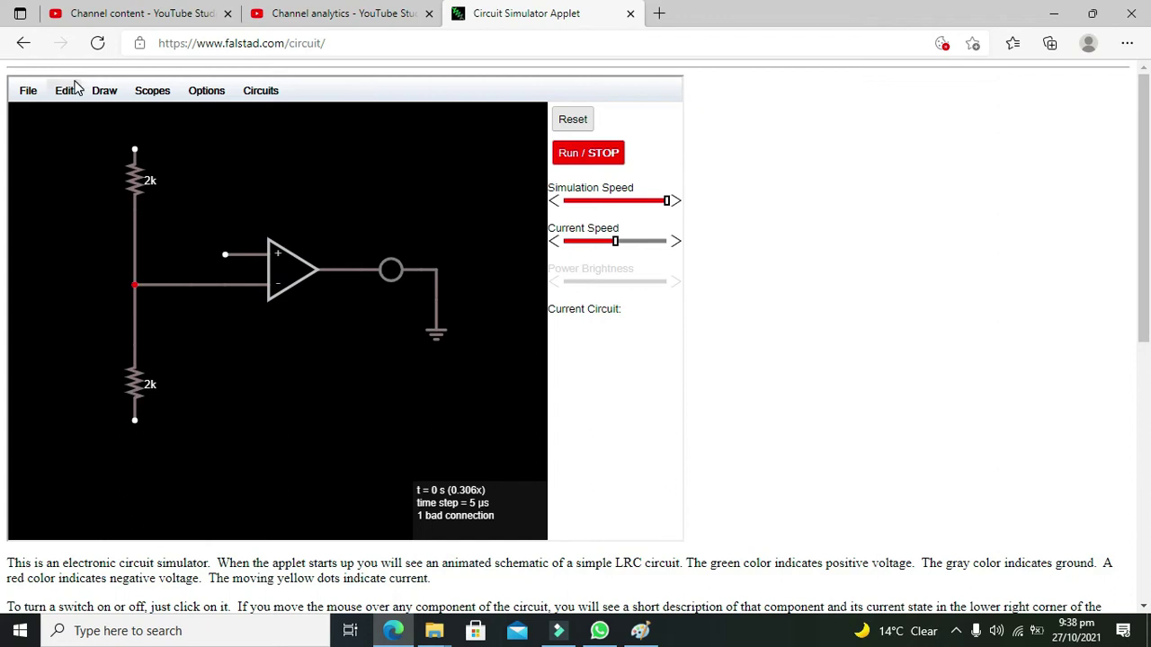
{"action": "left_click", "coordinate": [104, 90]}
- Attach a single-terminal voltage source to the upper resistor's top and set it to 12 V
{"action": "mouse_move", "coordinate": [183, 168]}
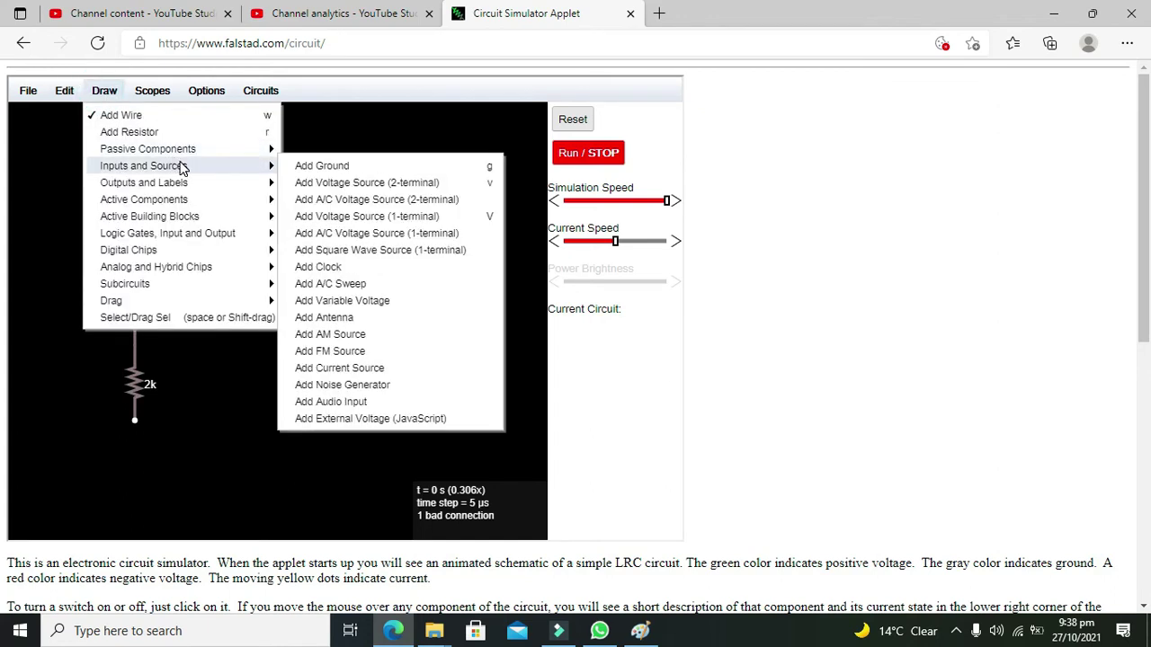
{"action": "left_click", "coordinate": [376, 215]}
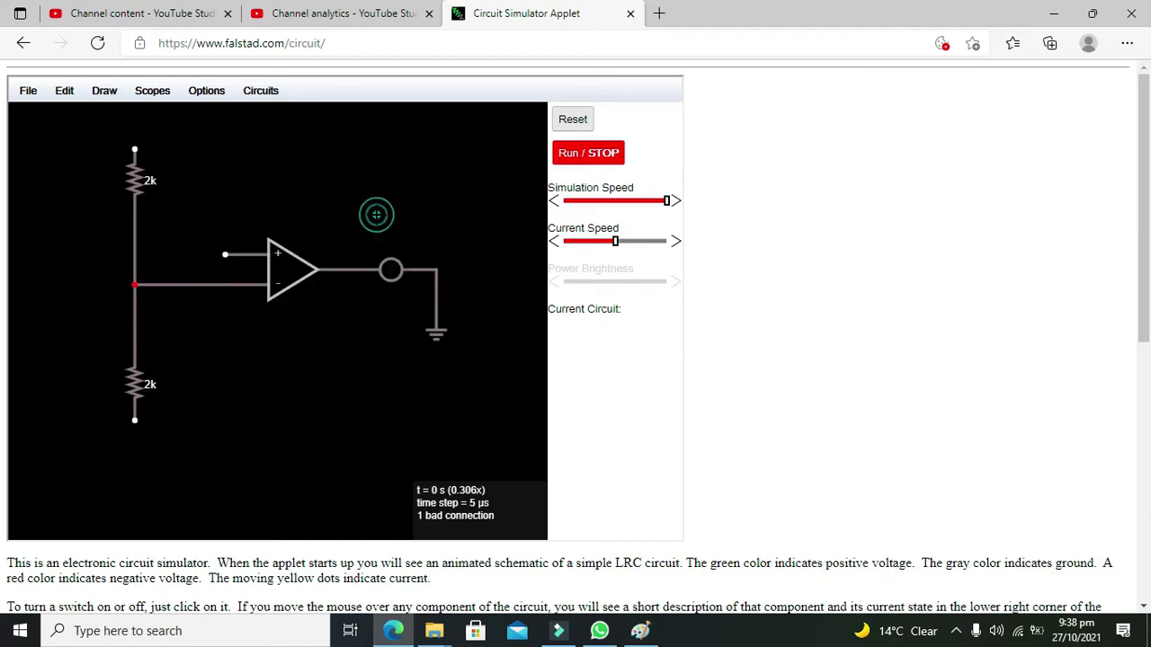
{"action": "left_click", "coordinate": [57, 209]}
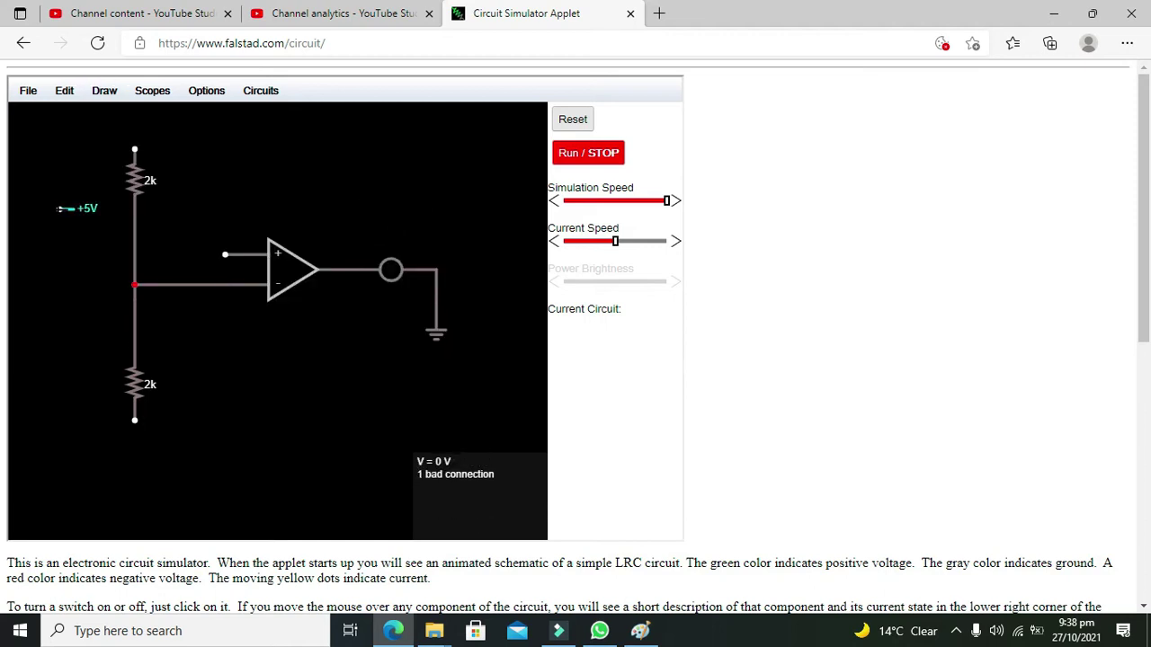
{"action": "left_click_drag", "start_coordinate": [96, 212], "coordinate": [135, 150]}
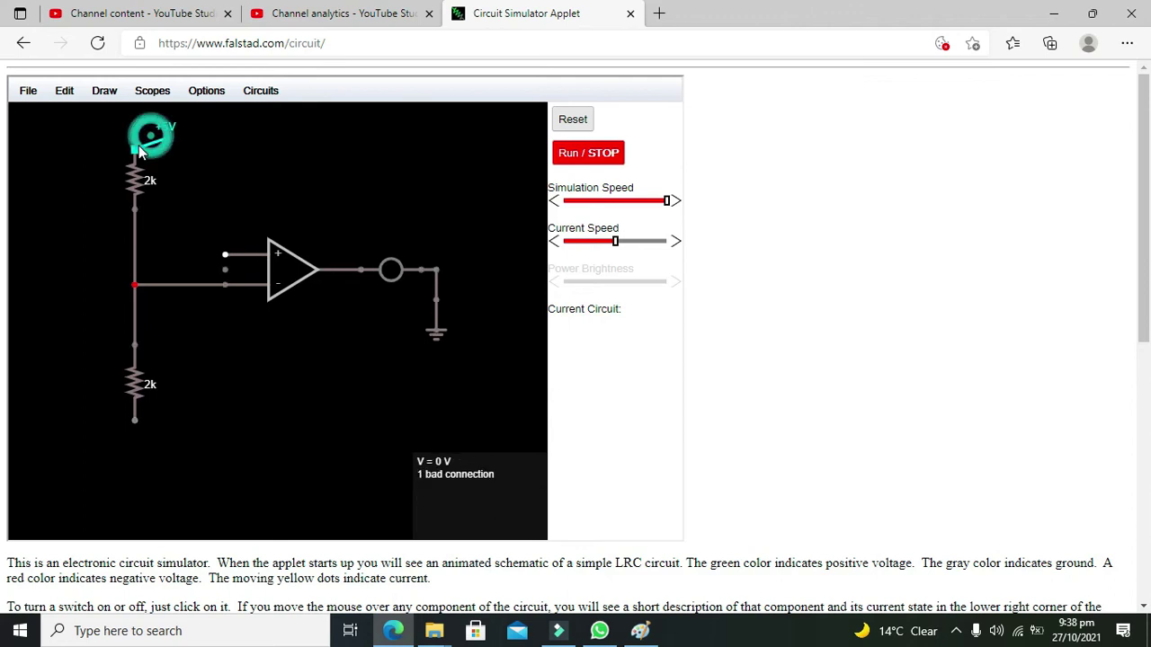
{"action": "double_click", "coordinate": [169, 135]}
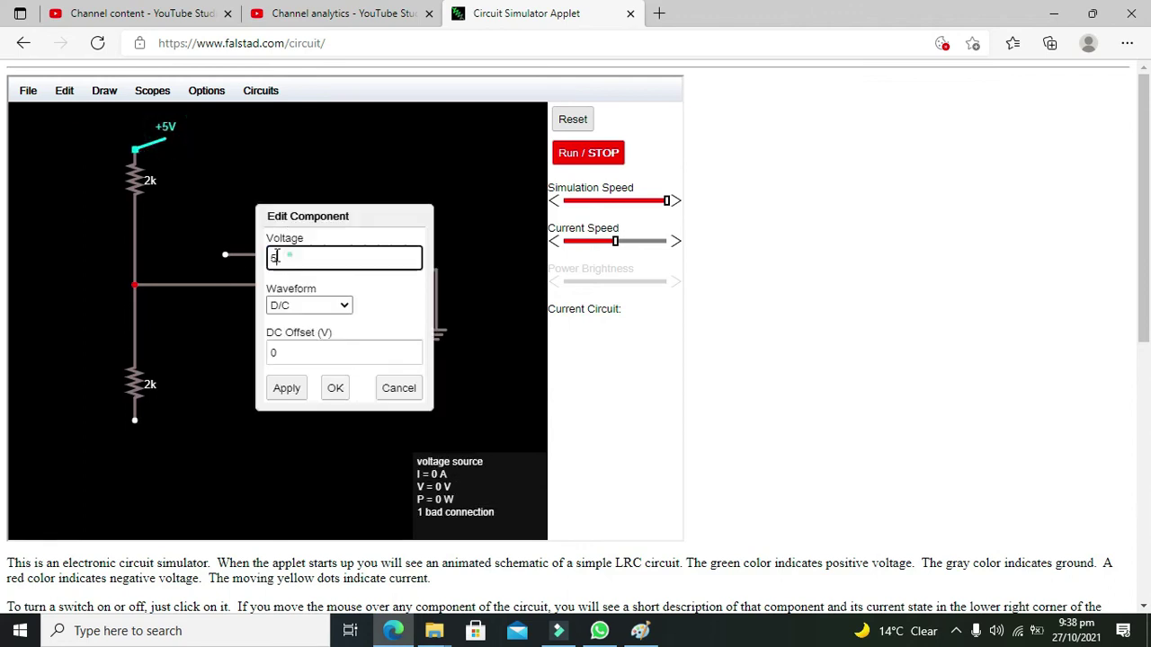
{"action": "key", "text": "BackSpace"}
{"action": "type", "text": "12"}
{"action": "left_click", "coordinate": [335, 387]}
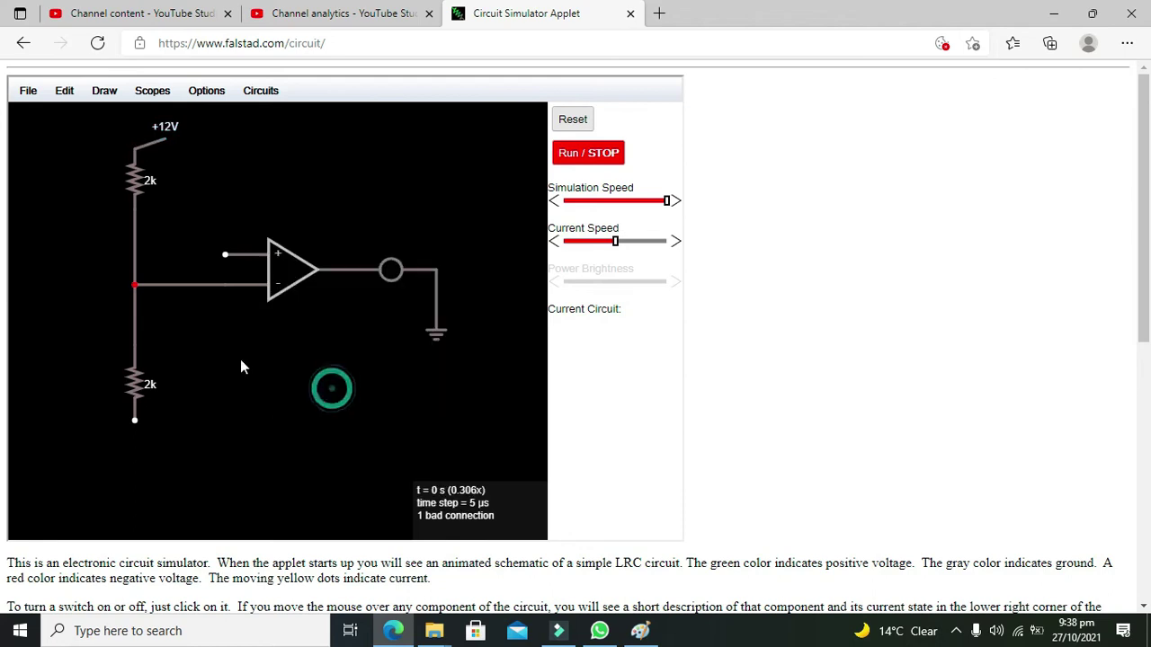
{"action": "left_click", "coordinate": [240, 359]}
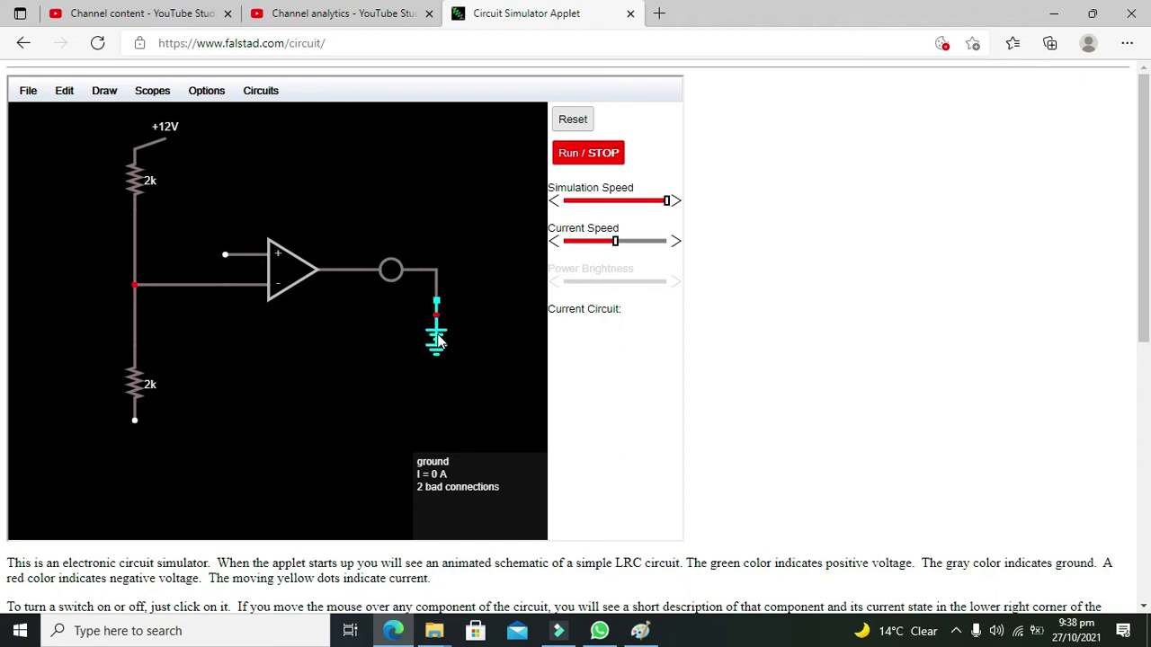
- Ground the lower resistor, remove the joining wire, and meet both resistors at the minus-input node
{"action": "key", "text": "g"}
{"action": "left_click_drag", "start_coordinate": [209, 405], "coordinate": [132, 456]}
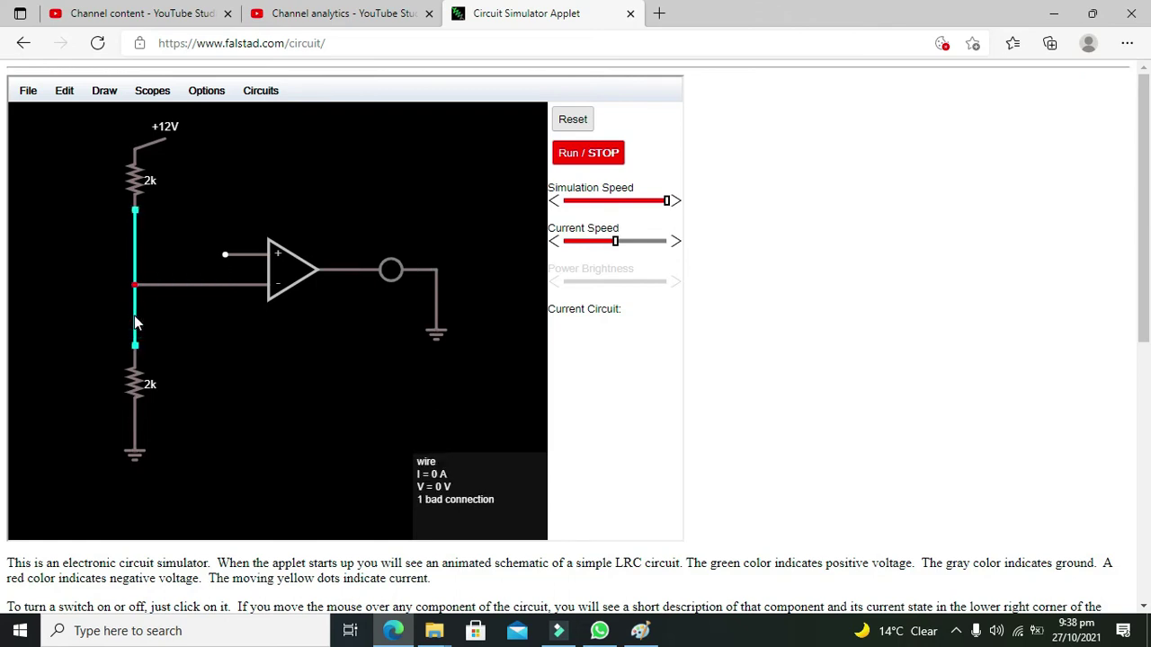
{"action": "key", "text": "Delete"}
{"action": "left_click_drag", "start_coordinate": [134, 341], "coordinate": [135, 286]}
{"action": "left_click_drag", "start_coordinate": [135, 208], "coordinate": [135, 284]}
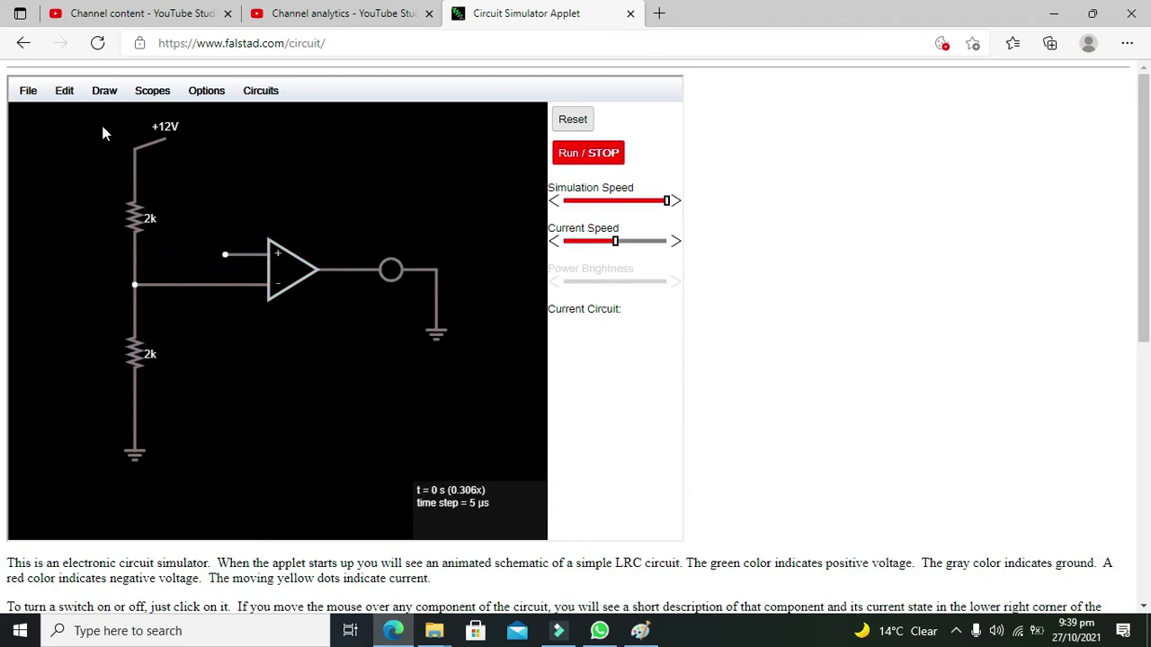
- Connect a +5V single-terminal voltage source, pointing left, to the op amp's plus input
{"action": "left_click", "coordinate": [106, 89]}
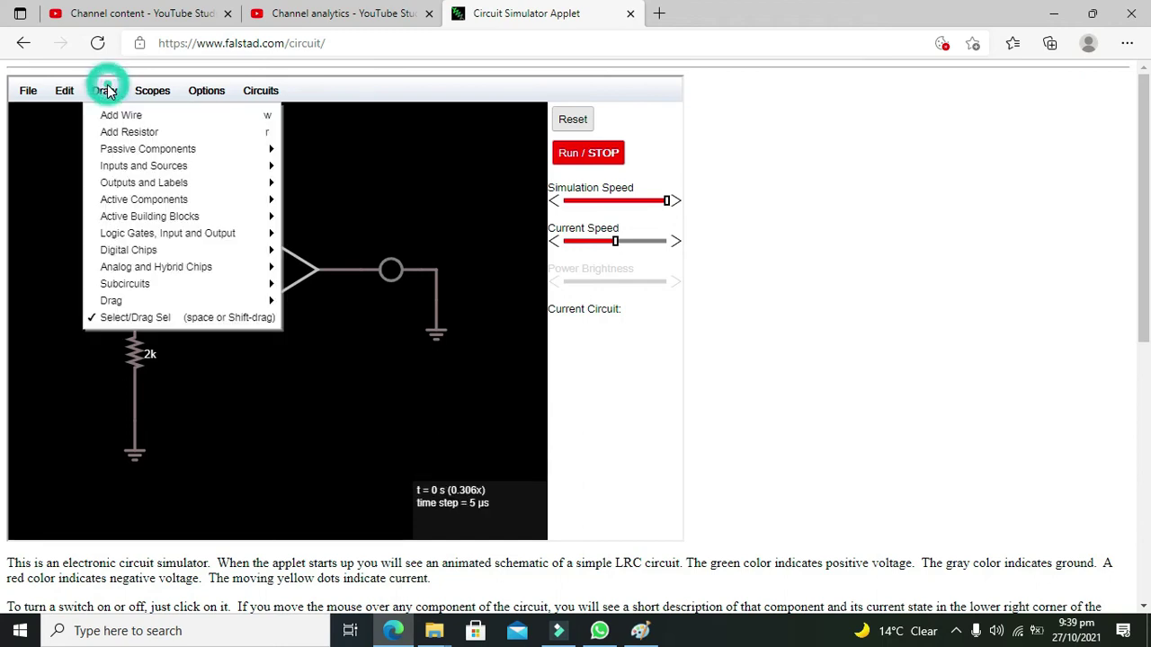
{"action": "mouse_move", "coordinate": [164, 167]}
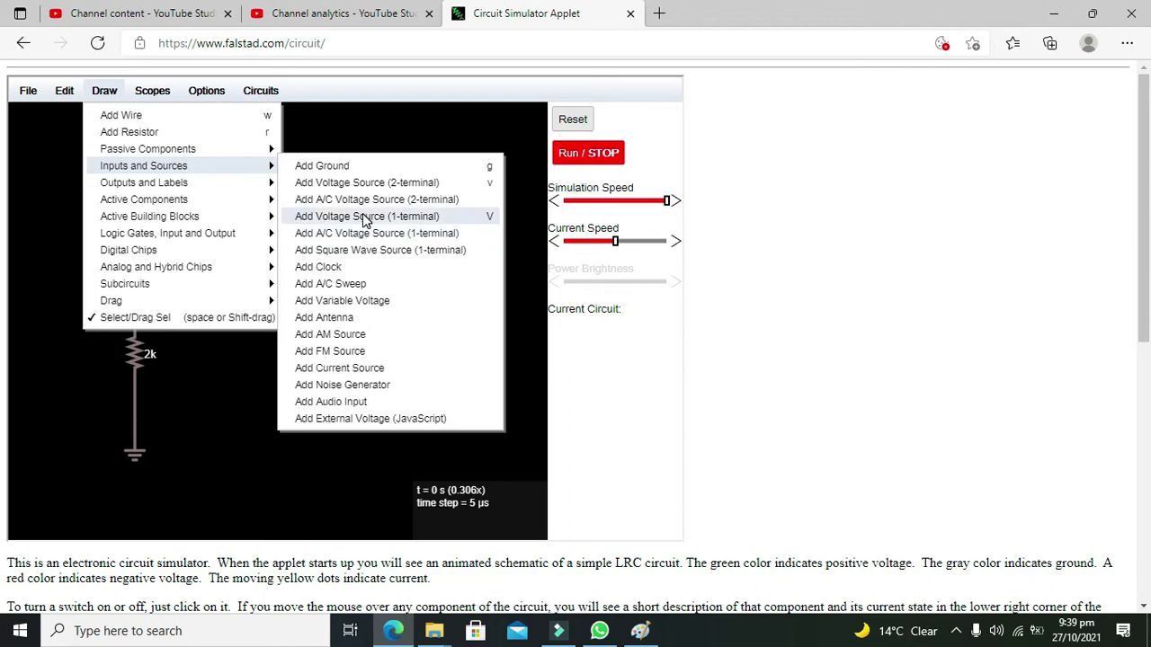
{"action": "left_click", "coordinate": [366, 217]}
{"action": "left_click", "coordinate": [75, 256]}
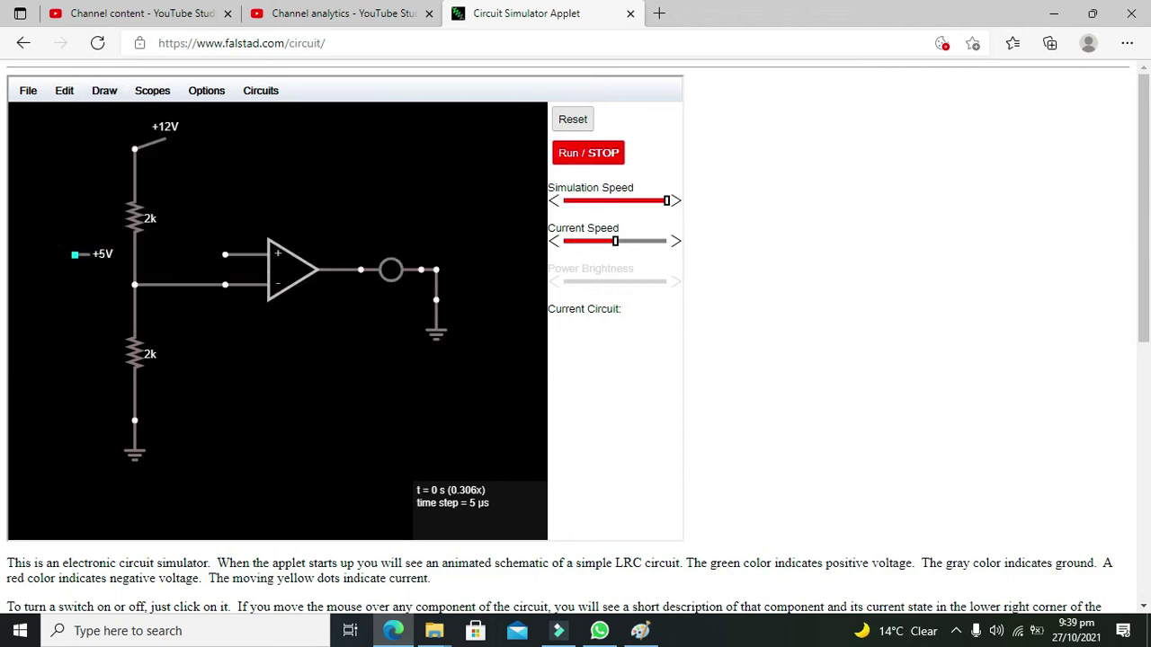
{"action": "mouse_move", "coordinate": [87, 255]}
{"action": "left_mouse_down"}
{"action": "mouse_move", "coordinate": [75, 209]}
{"action": "mouse_move", "coordinate": [45, 255]}
{"action": "mouse_move", "coordinate": [239, 259]}
{"action": "mouse_move", "coordinate": [226, 260]}
{"action": "left_mouse_up"}
{"action": "left_click", "coordinate": [224, 217]}
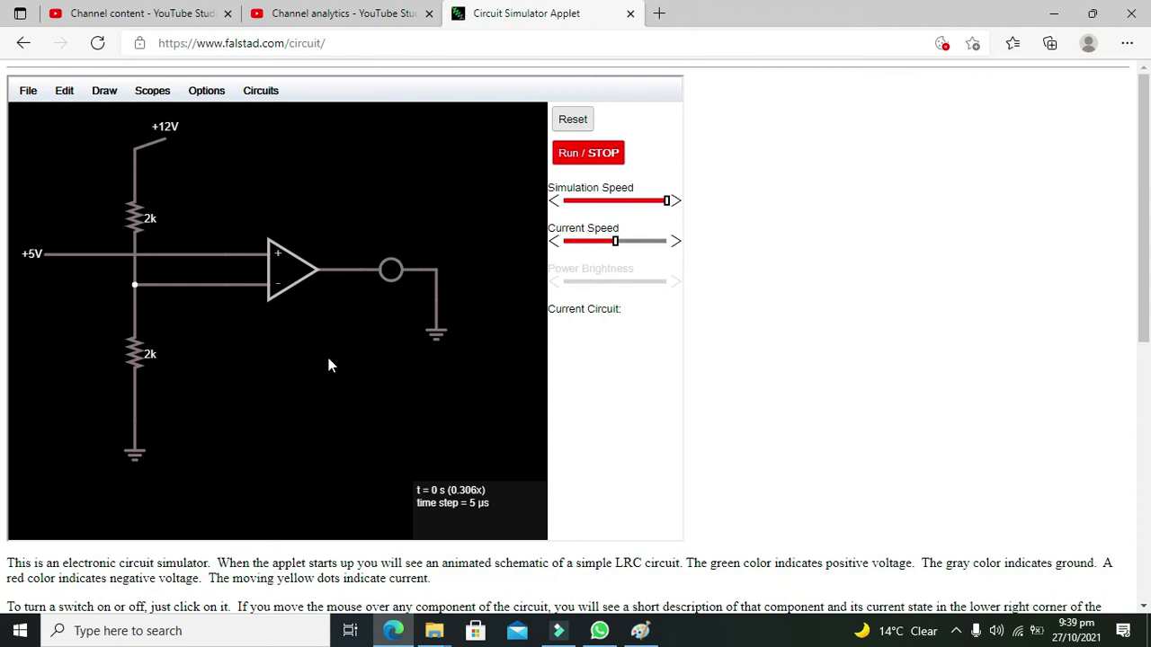
{"action": "mouse_move", "coordinate": [204, 251]}
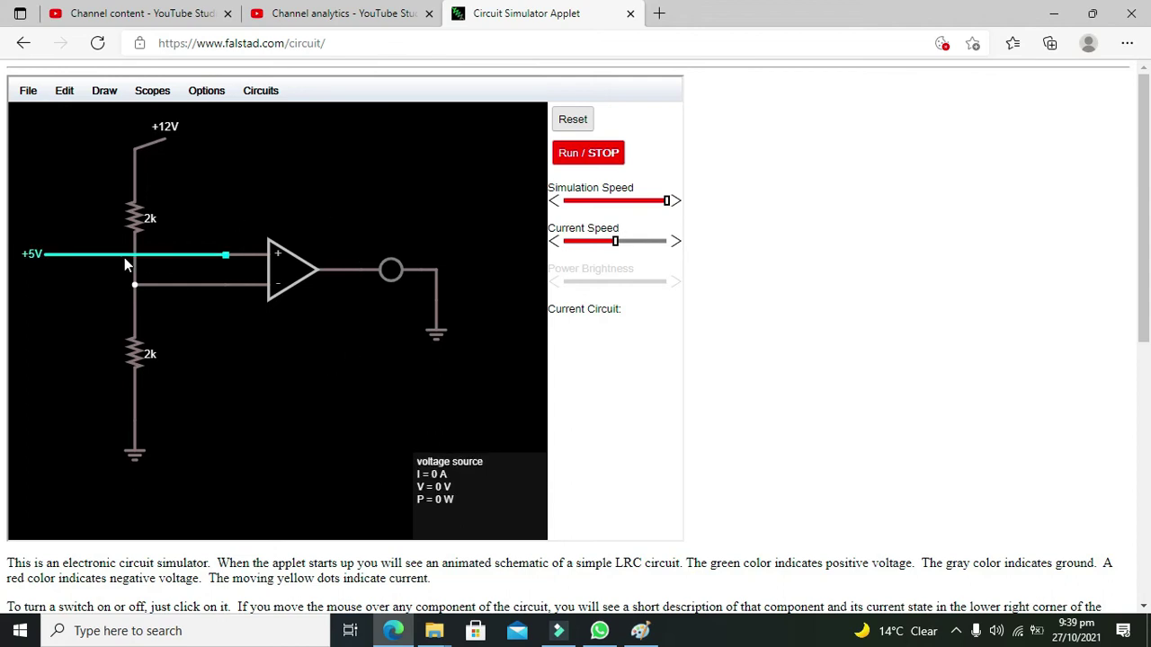
{"action": "mouse_move", "coordinate": [238, 288]}
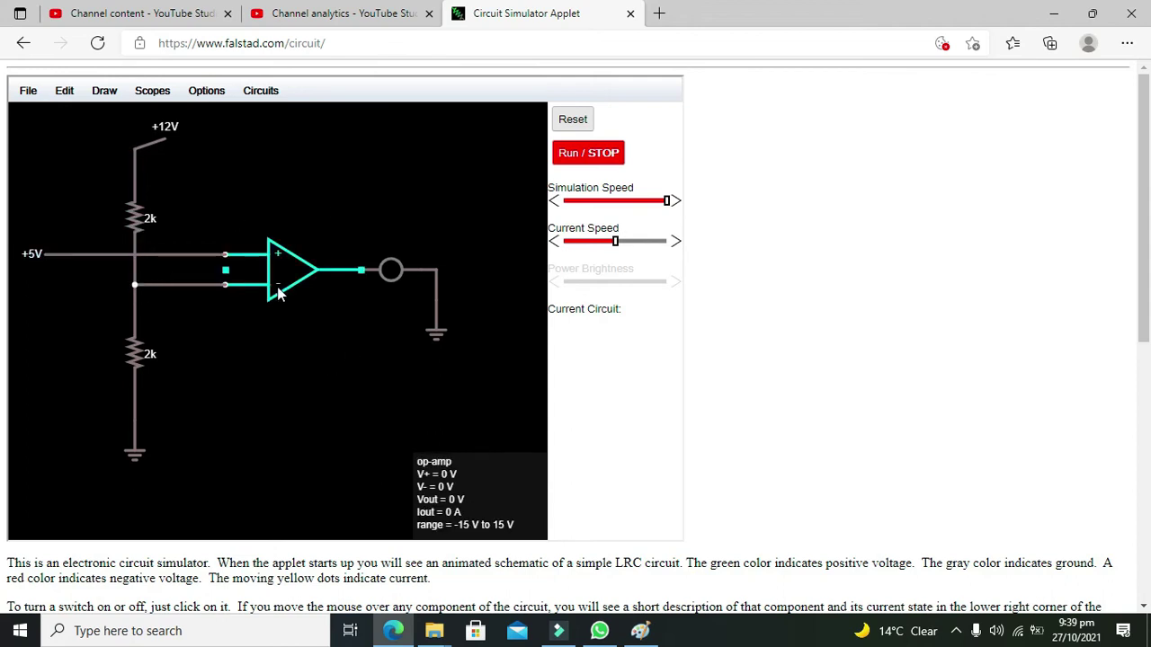
{"action": "mouse_move", "coordinate": [140, 295]}
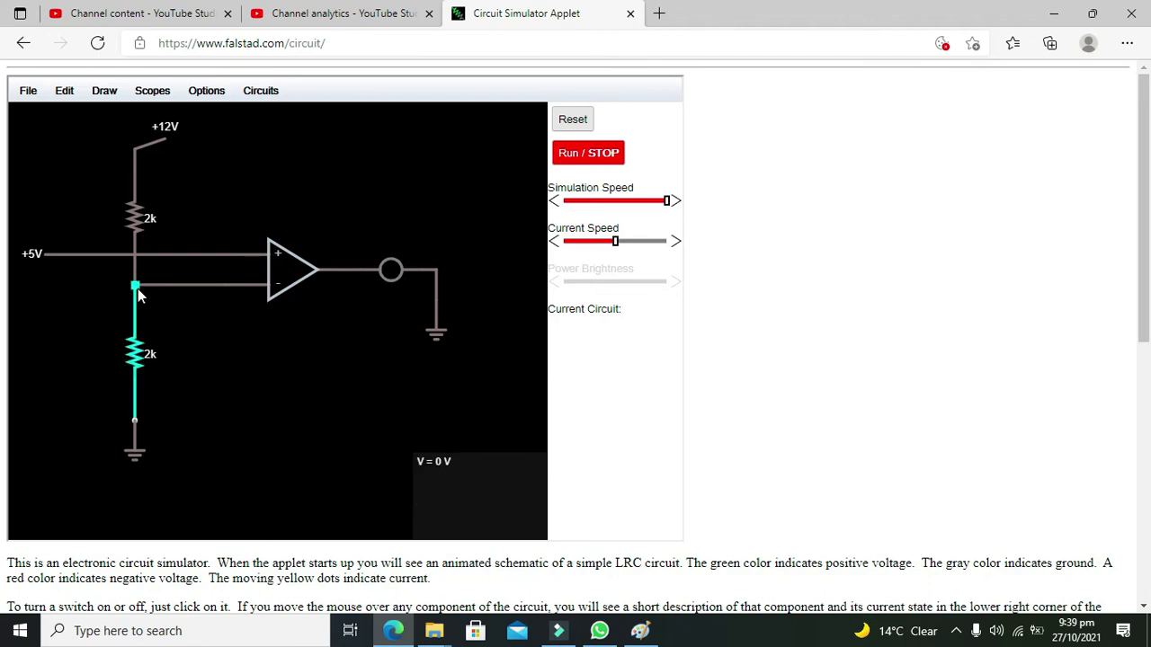
{"action": "mouse_move", "coordinate": [166, 135]}
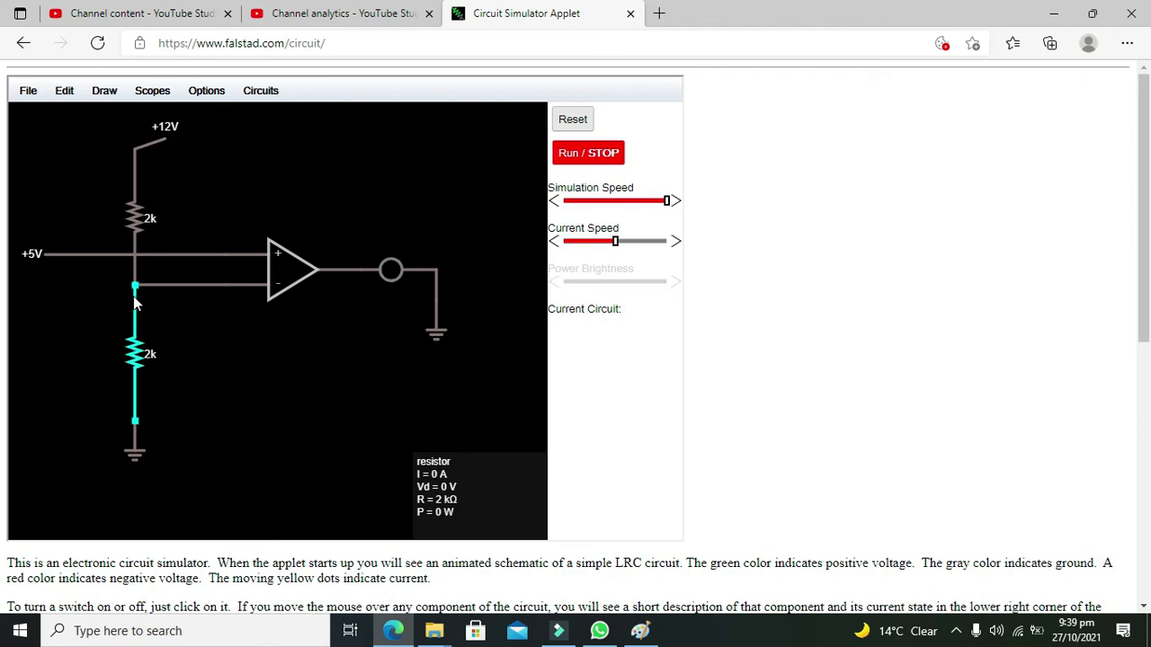
{"action": "mouse_move", "coordinate": [32, 256]}
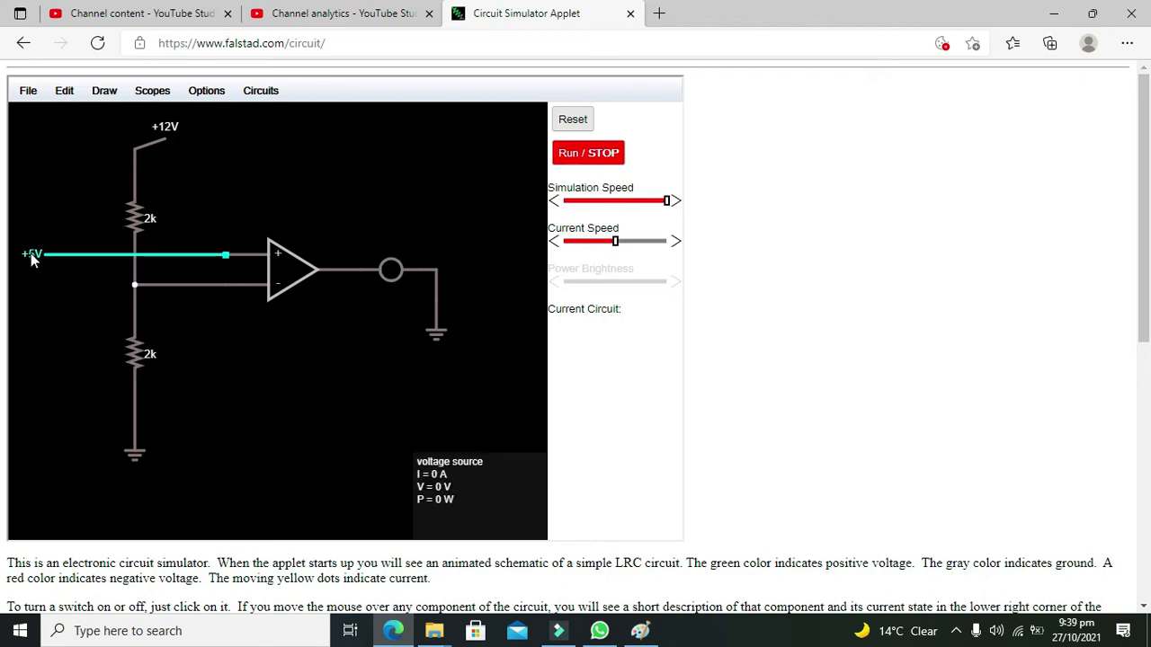
{"action": "mouse_move", "coordinate": [288, 258]}
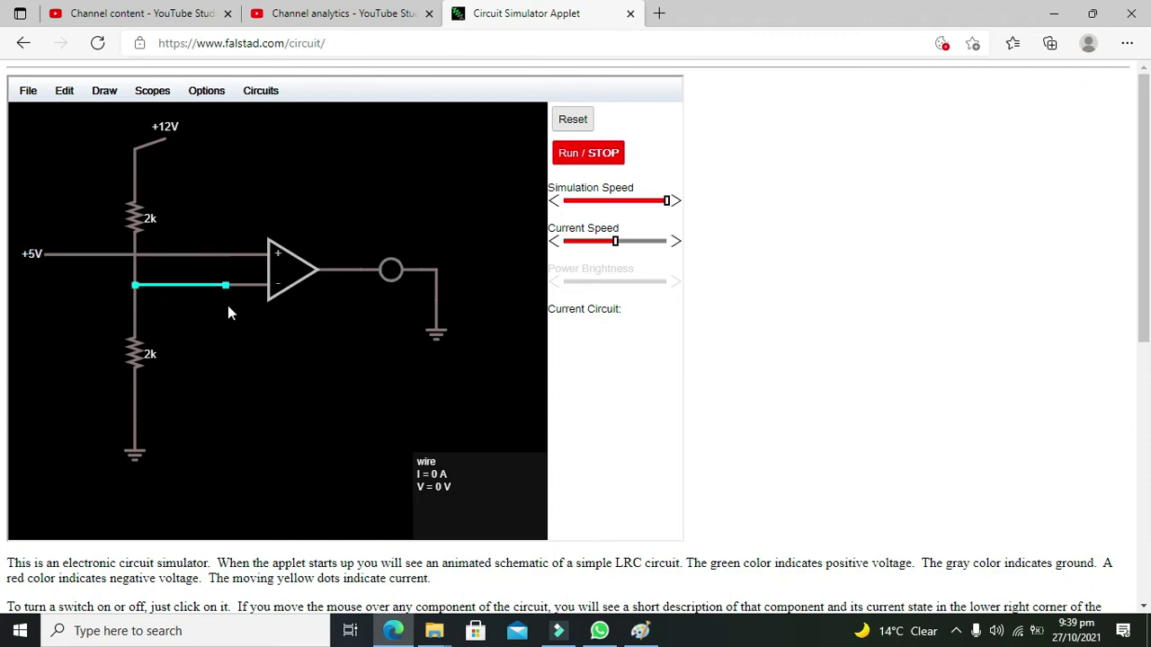
{"action": "mouse_move", "coordinate": [399, 282]}
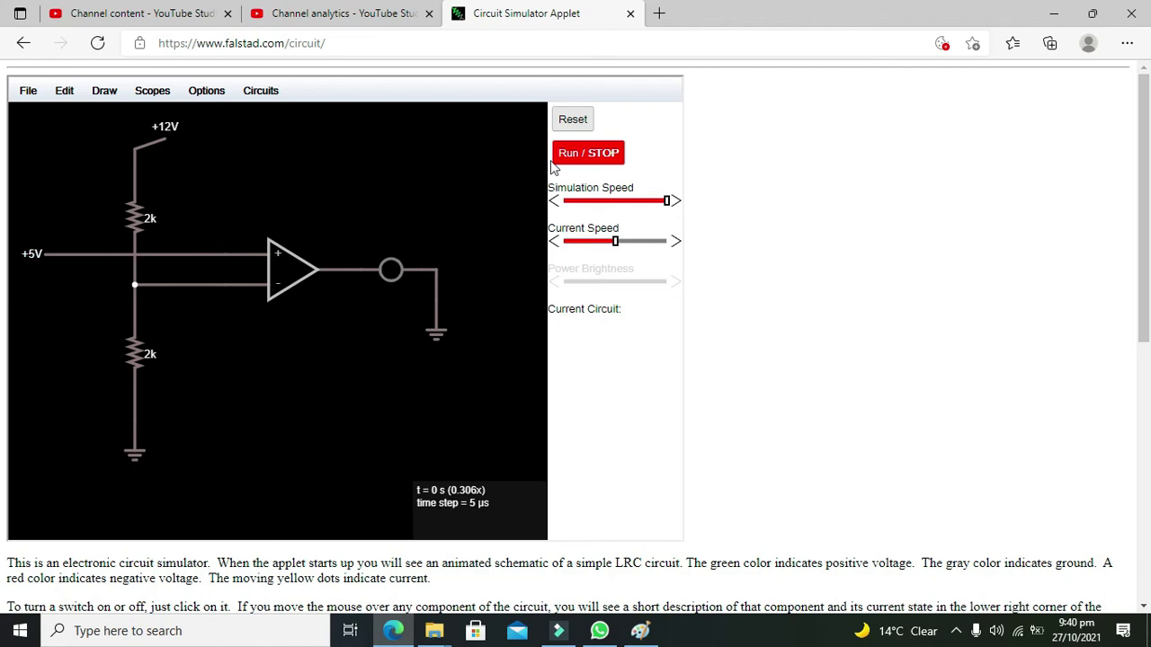
- Start the simulation and lower the plus-input source to 1 V
{"action": "left_click", "coordinate": [585, 158]}
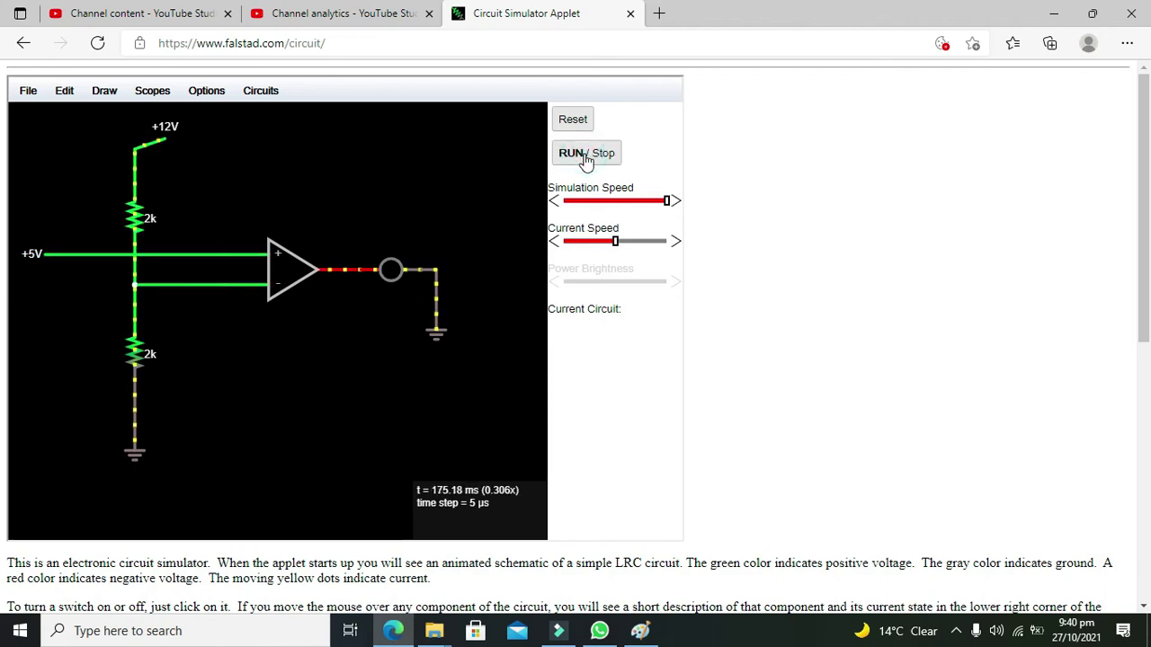
{"action": "double_click", "coordinate": [35, 254]}
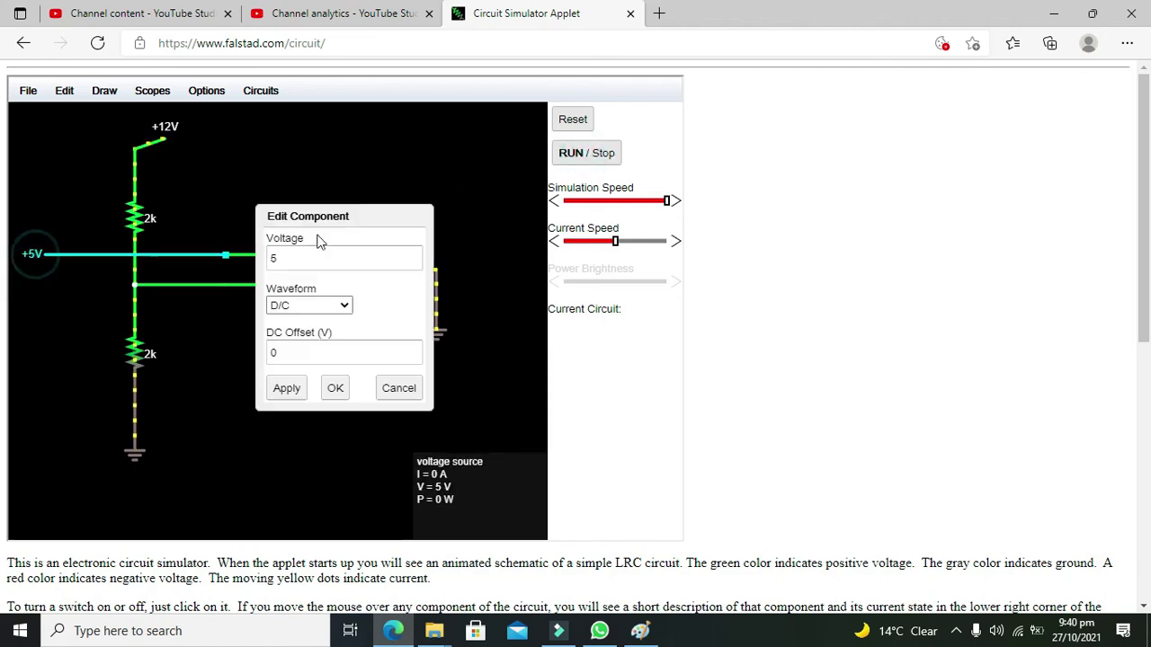
{"action": "double_click", "coordinate": [278, 258]}
{"action": "type", "text": "1"}
{"action": "key", "text": "Return"}
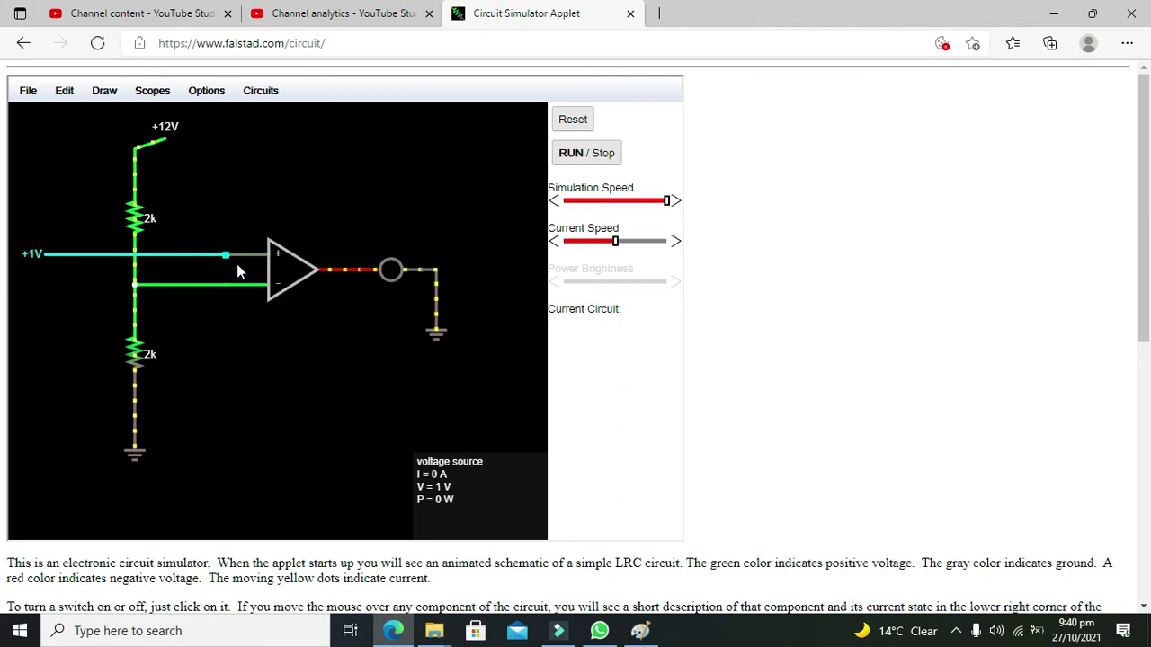
- Raise the input source voltage to 2 V
{"action": "double_click", "coordinate": [35, 256]}
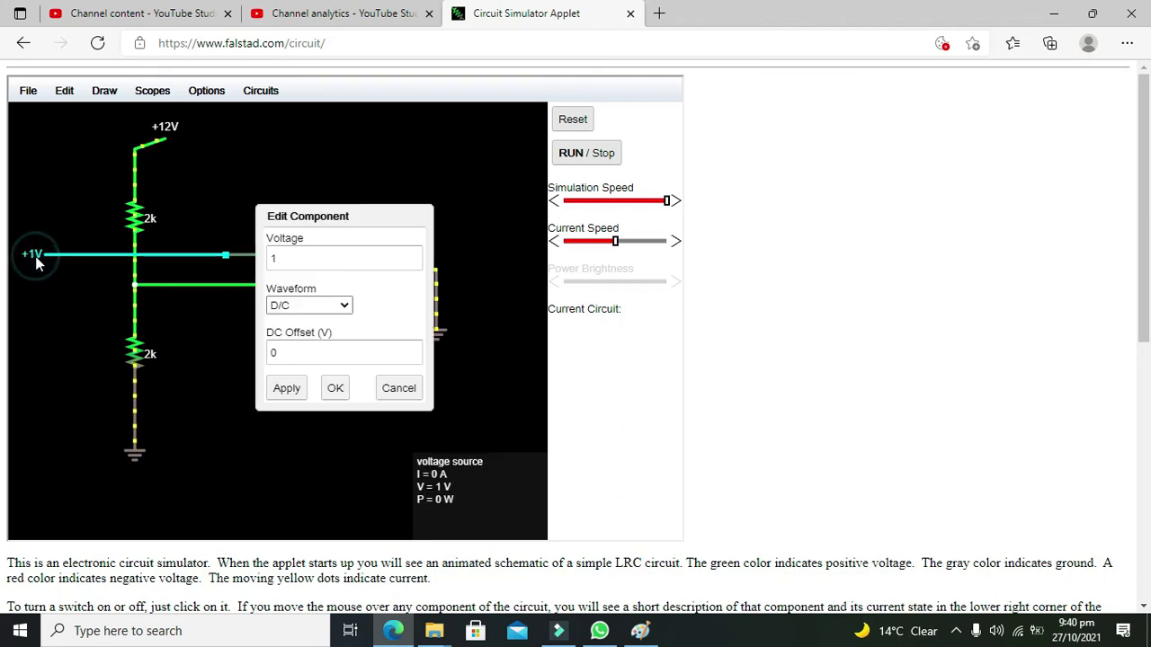
{"action": "left_click", "coordinate": [300, 256]}
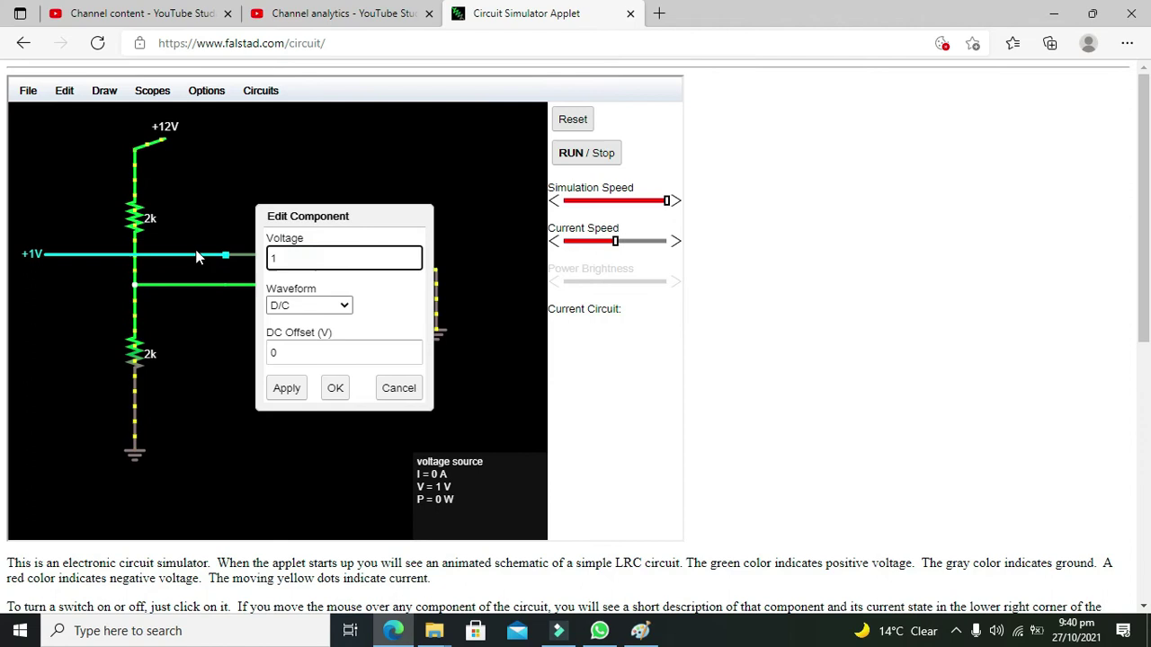
{"action": "key", "text": "BackSpace"}
{"action": "type", "text": "2"}
{"action": "key", "text": "Return"}
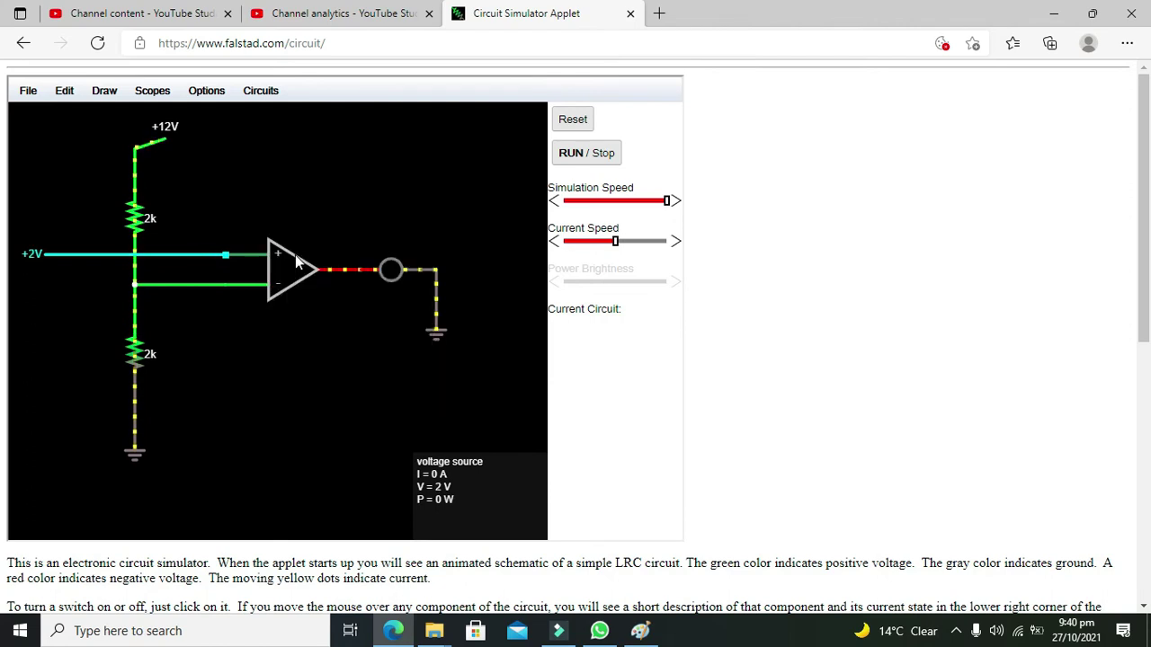
- Raise the input source voltage to 3 V
{"action": "double_click", "coordinate": [32, 254]}
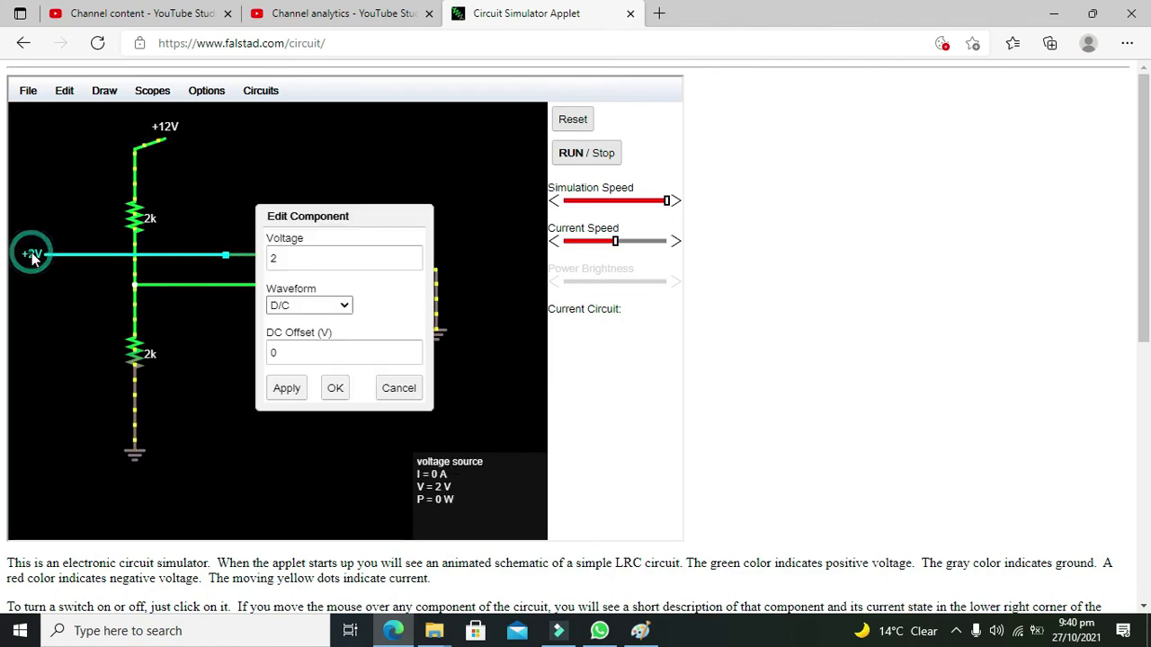
{"action": "left_click", "coordinate": [312, 260]}
{"action": "key", "text": "BackSpace"}
{"action": "type", "text": "3"}
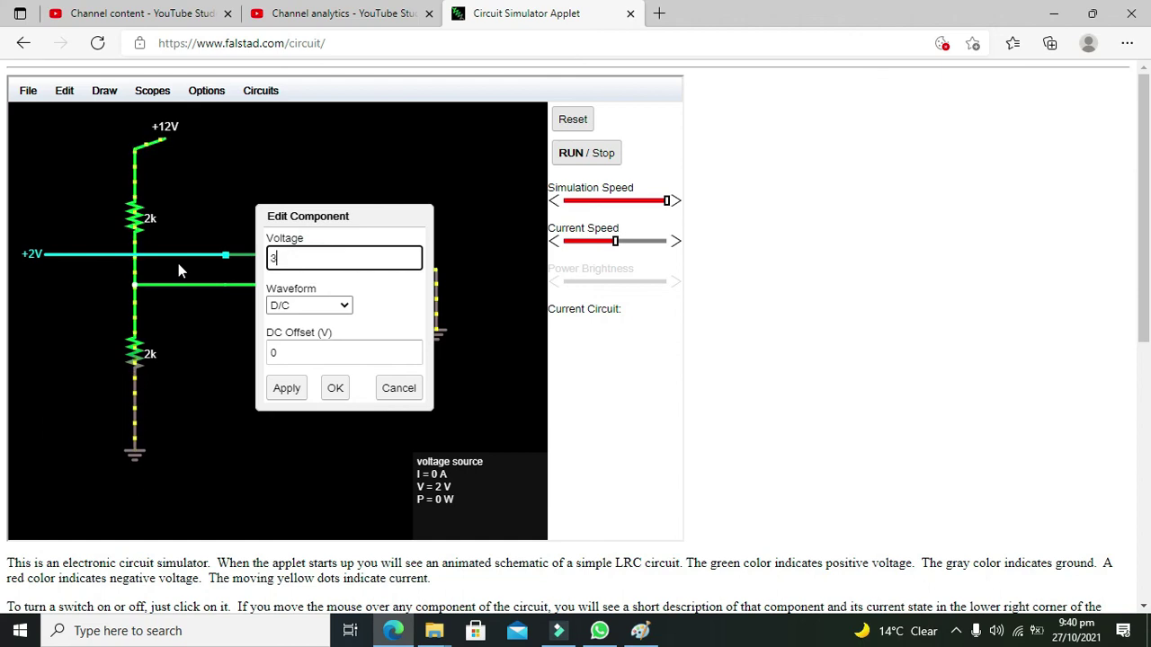
{"action": "key", "text": "Return"}
{"action": "double_click", "coordinate": [37, 254]}
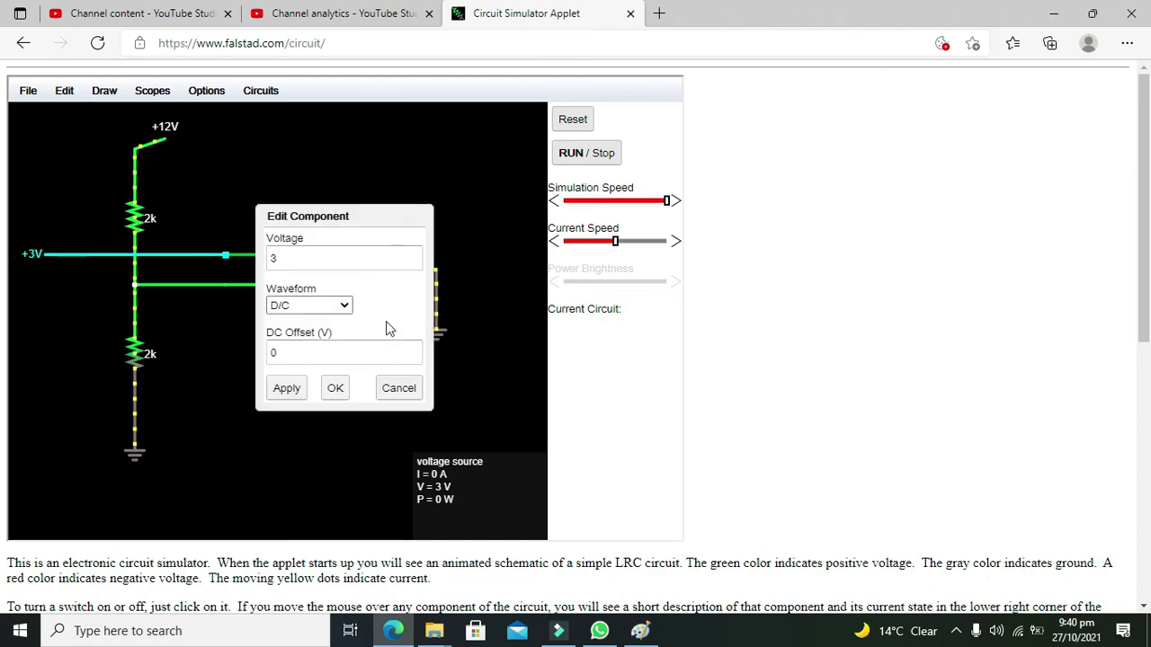
- Set the input source to 4 V, correcting an accidental 34 V entry
{"action": "left_click", "coordinate": [398, 389]}
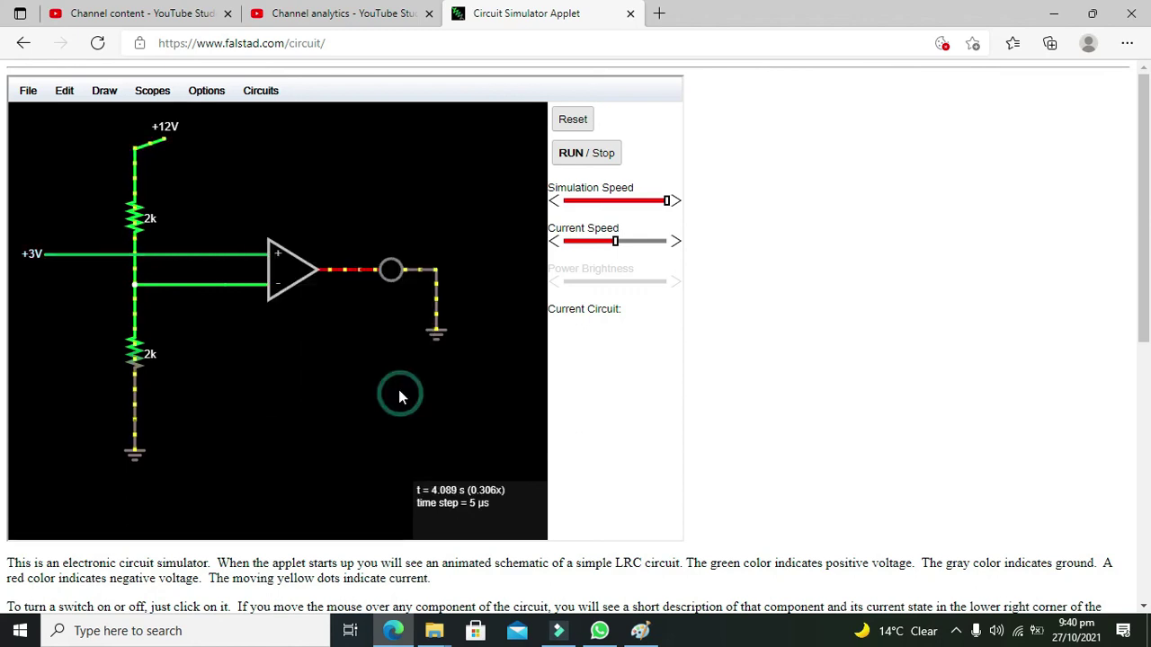
{"action": "double_click", "coordinate": [36, 254]}
{"action": "left_click", "coordinate": [275, 259]}
{"action": "type", "text": "4"}
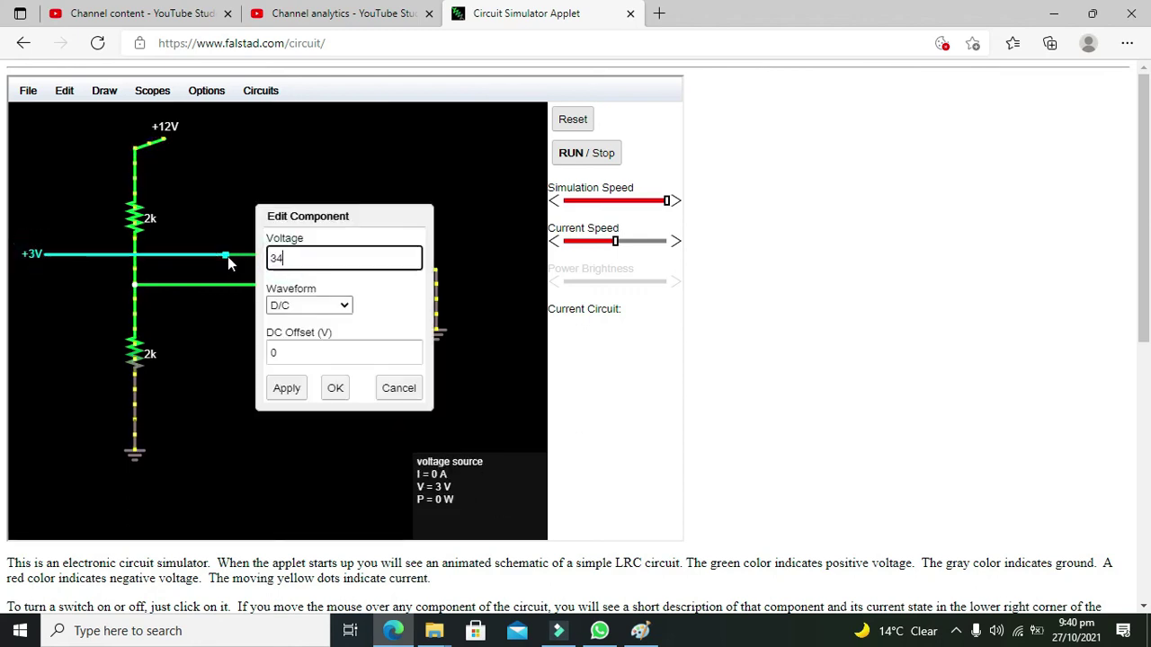
{"action": "key", "text": "Return"}
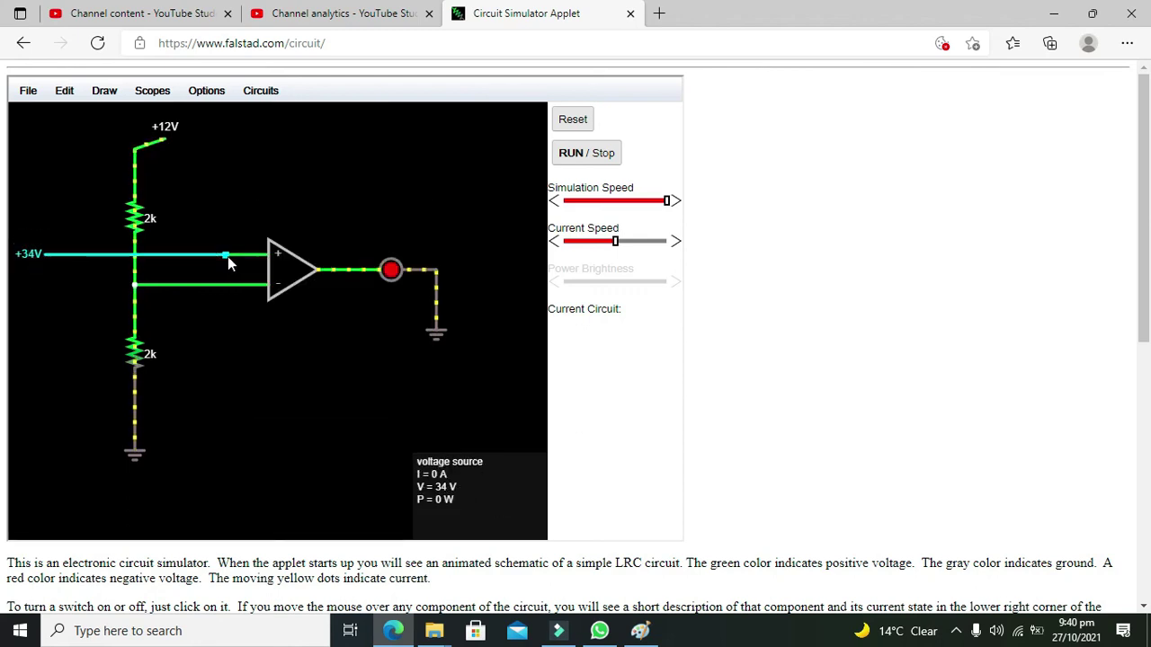
{"action": "double_click", "coordinate": [36, 255]}
{"action": "left_click", "coordinate": [277, 257]}
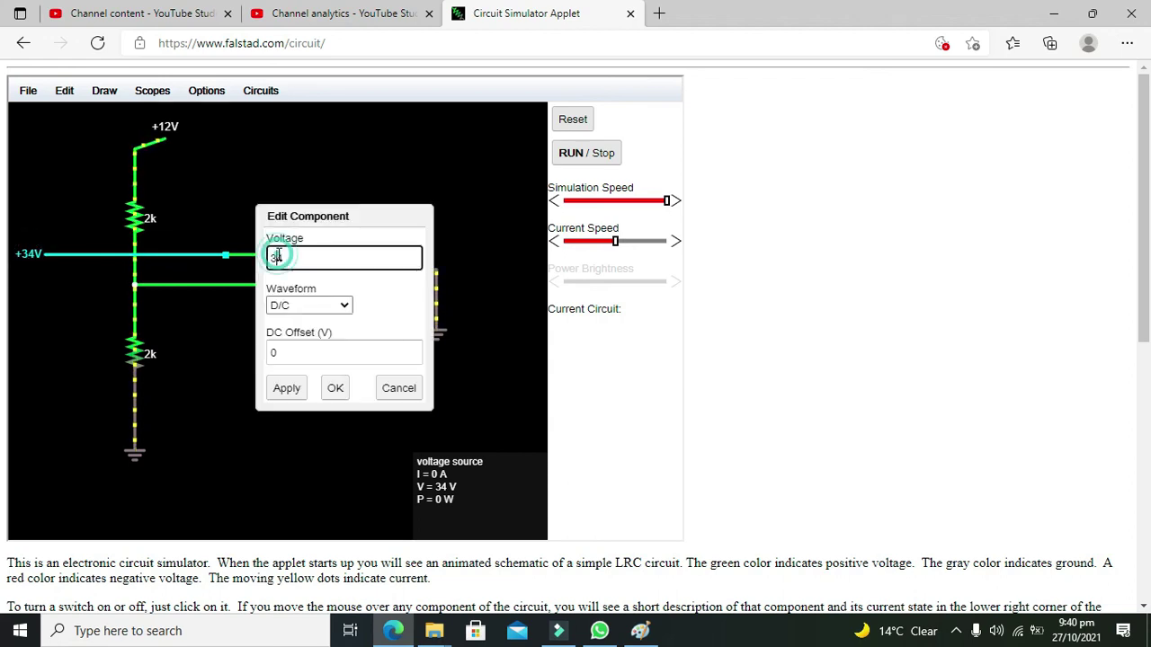
{"action": "key", "text": "BackSpace"}
{"action": "key", "text": "Return"}
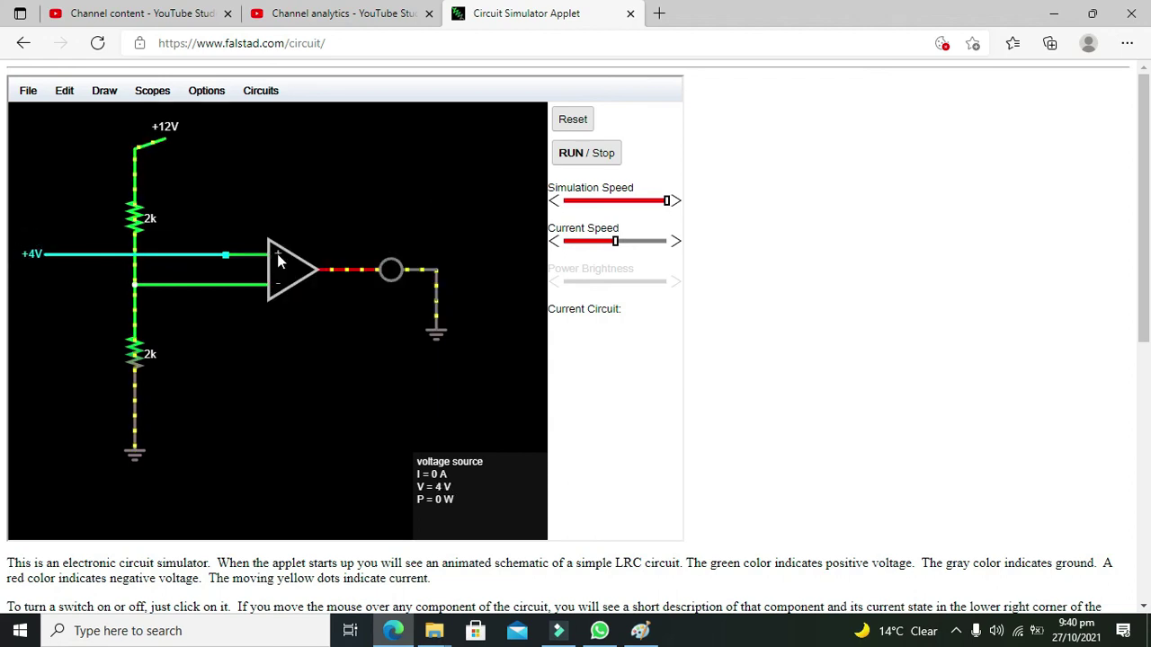
- Step the input source up to 5.8 V, then 5.9 V
{"action": "double_click", "coordinate": [31, 256]}
{"action": "left_click_drag", "start_coordinate": [290, 257], "coordinate": [241, 259]}
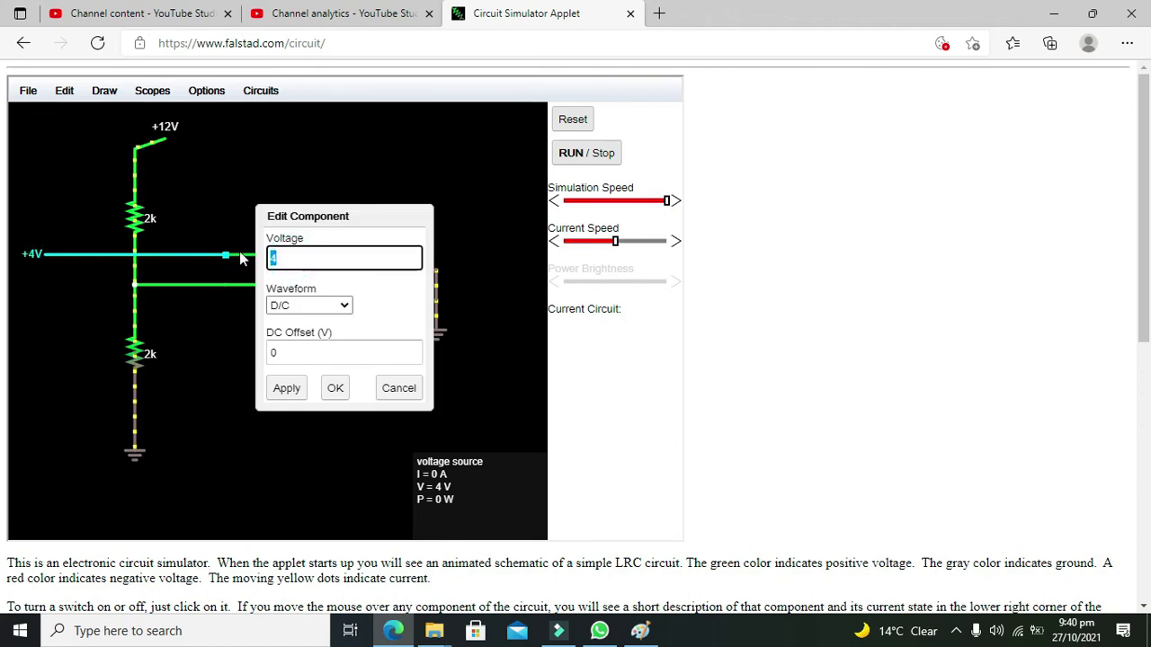
{"action": "type", "text": "5"}
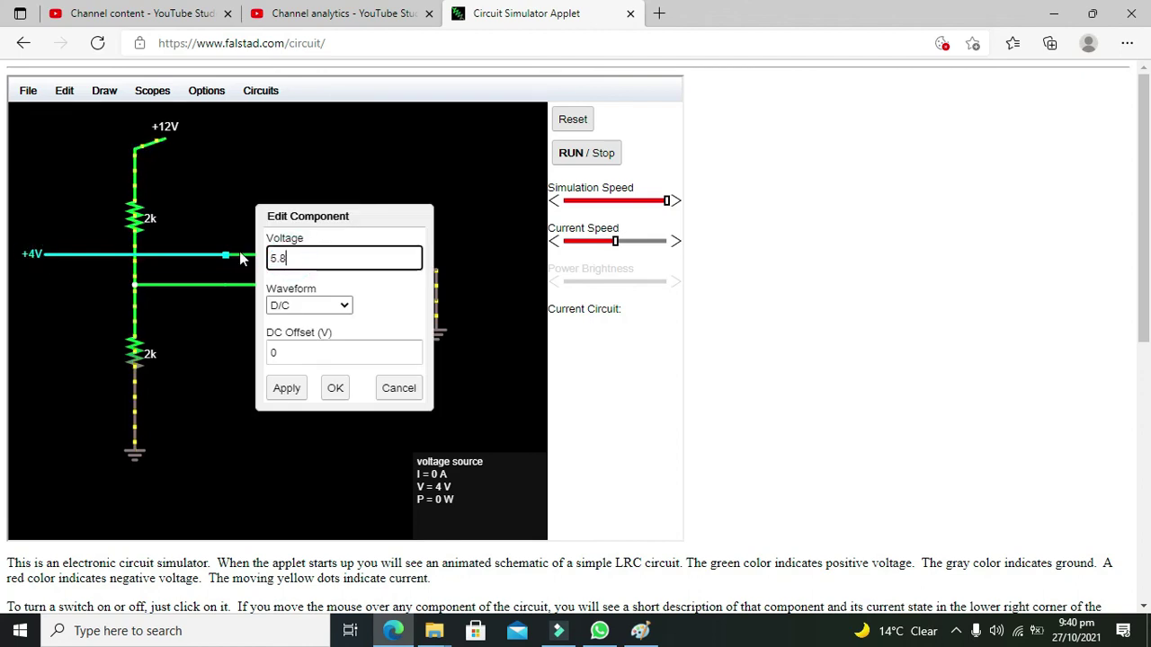
{"action": "type", "text": ".8"}
{"action": "key", "text": "Return"}
{"action": "double_click", "coordinate": [28, 254]}
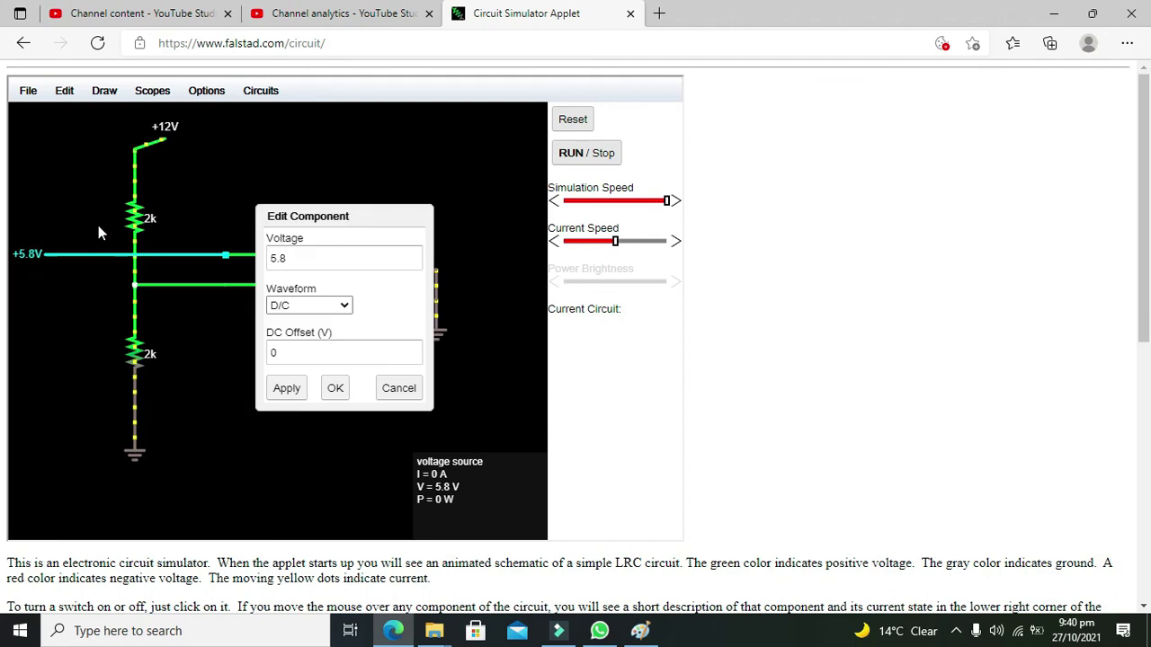
{"action": "left_click", "coordinate": [356, 260]}
{"action": "left_click_drag", "start_coordinate": [288, 258], "coordinate": [282, 258]}
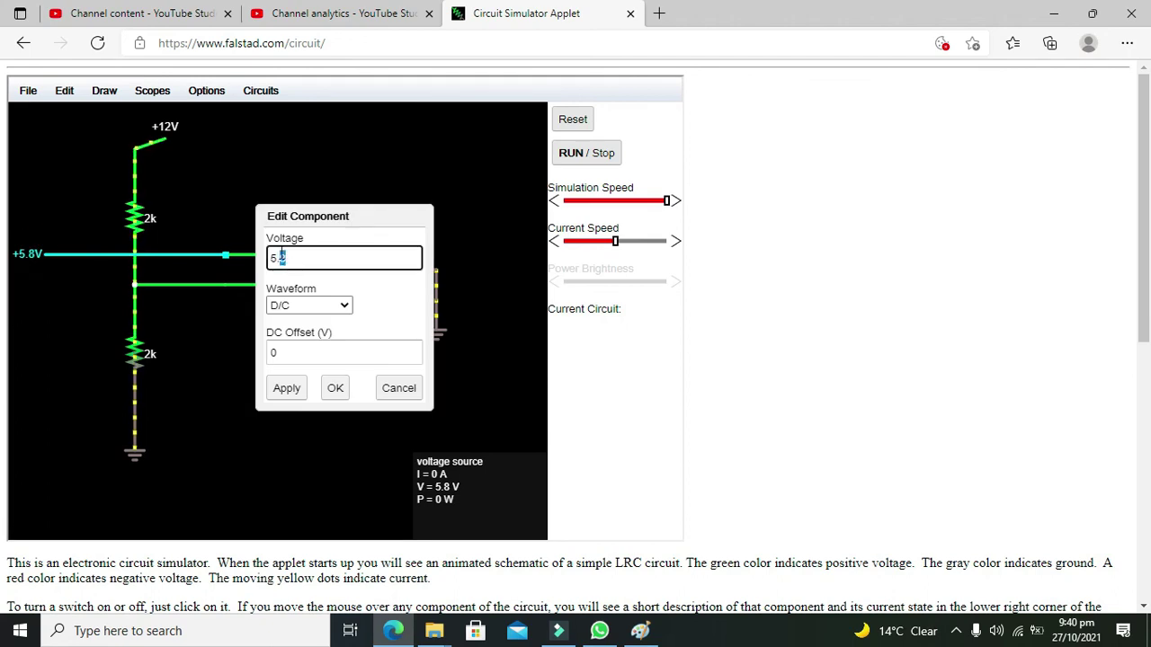
{"action": "type", "text": "9"}
{"action": "key", "text": "Return"}
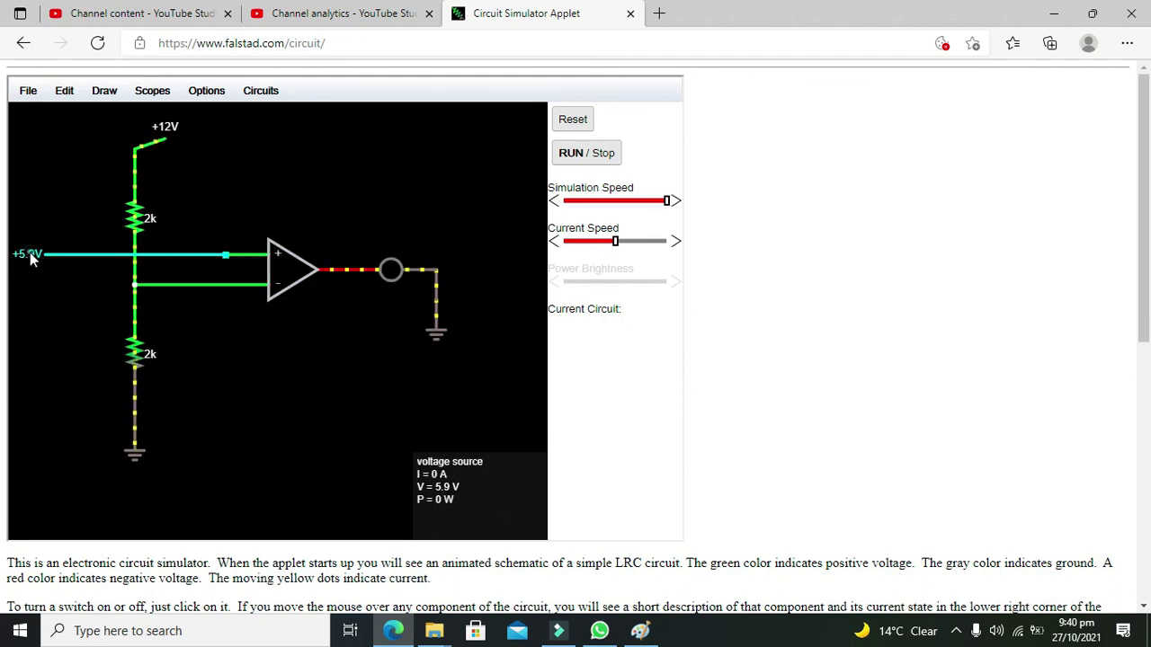
- Raise the input source to 6.1 V, just above the 6 V reference
{"action": "double_click", "coordinate": [28, 254]}
{"action": "left_click", "coordinate": [284, 258]}
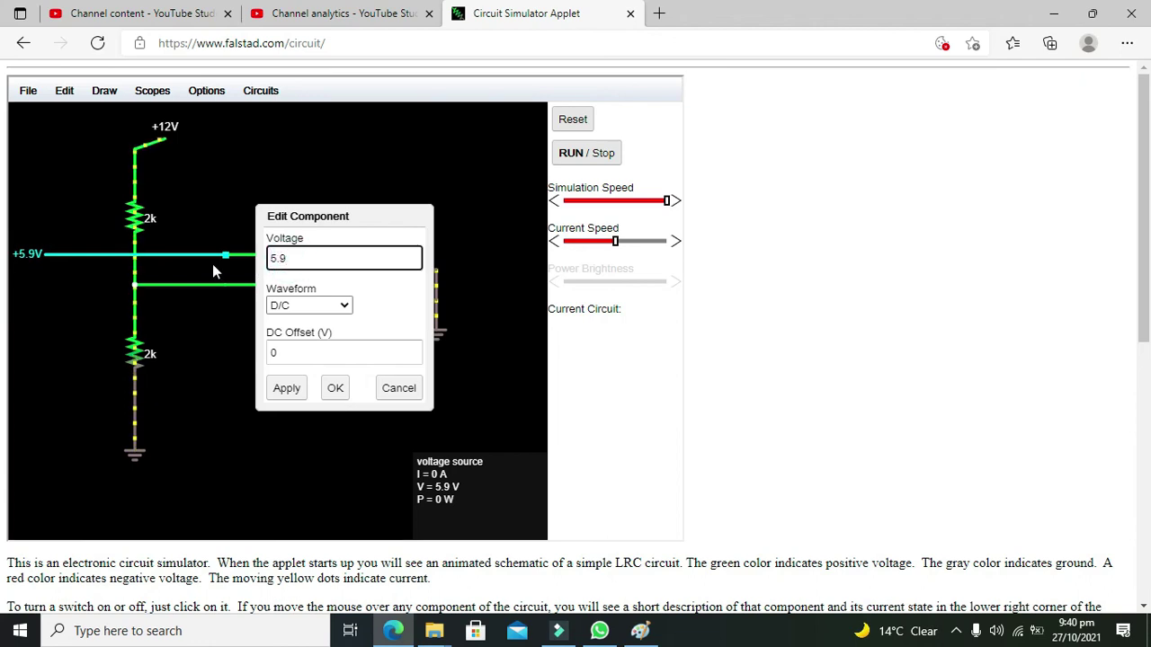
{"action": "key", "text": "BackSpace"}
{"action": "key", "text": "BackSpace"}
{"action": "key", "text": "BackSpace"}
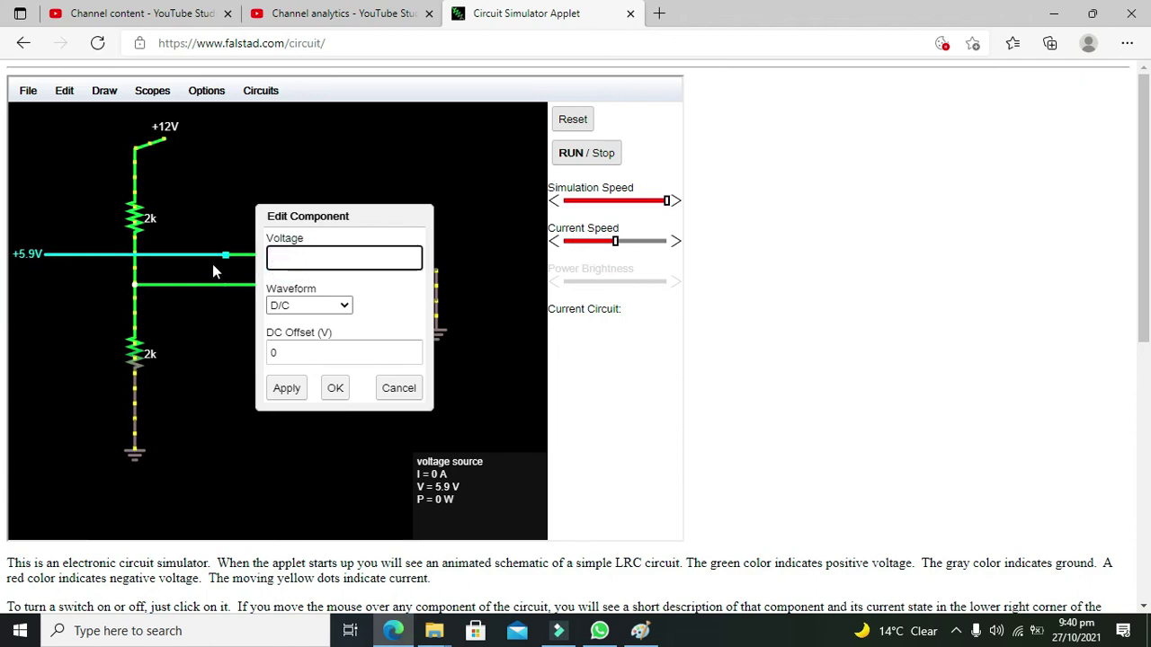
{"action": "type", "text": "6.1"}
{"action": "key", "text": "Return"}
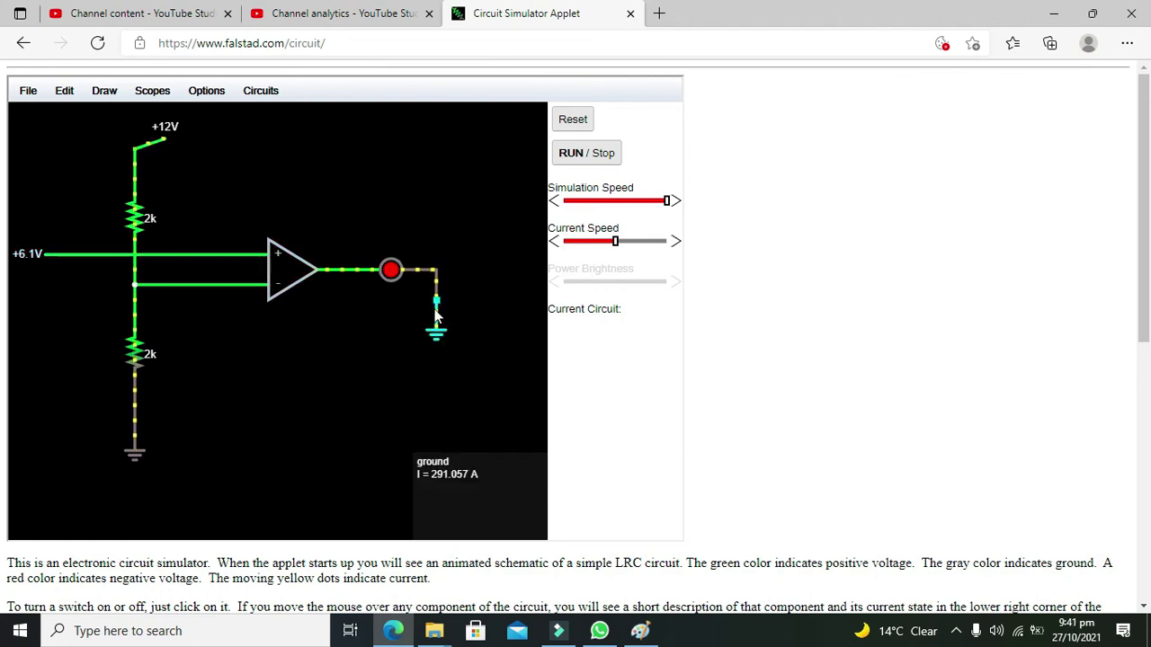
- Set the input source to 7 V so the LED lights
{"action": "double_click", "coordinate": [28, 257]}
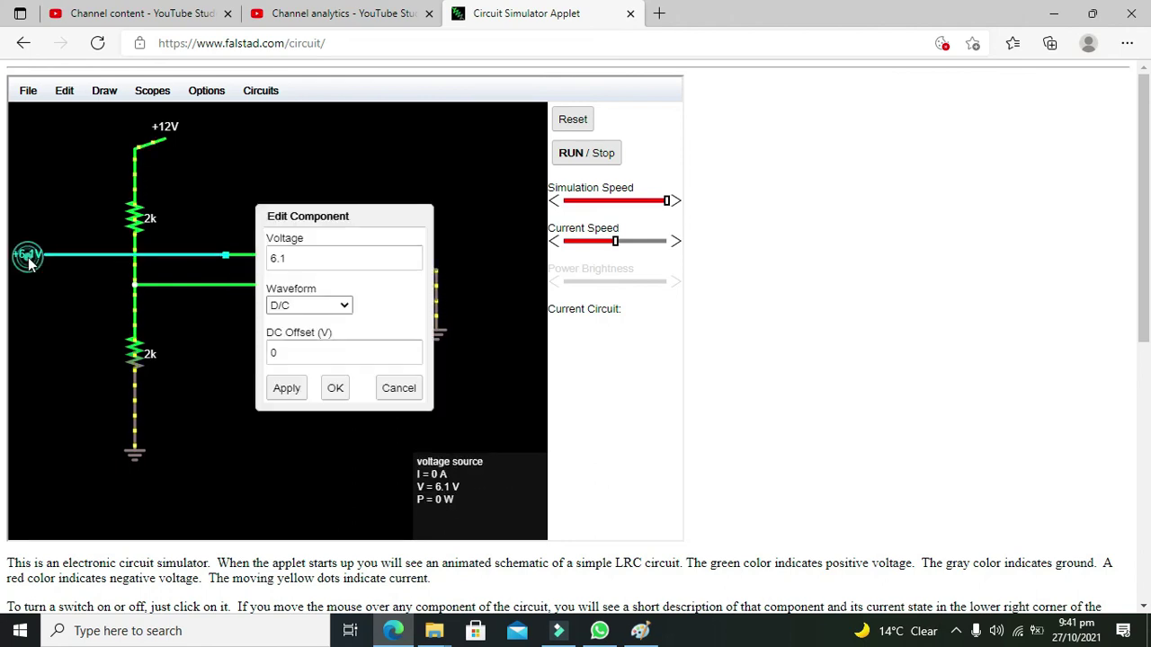
{"action": "left_click", "coordinate": [357, 257]}
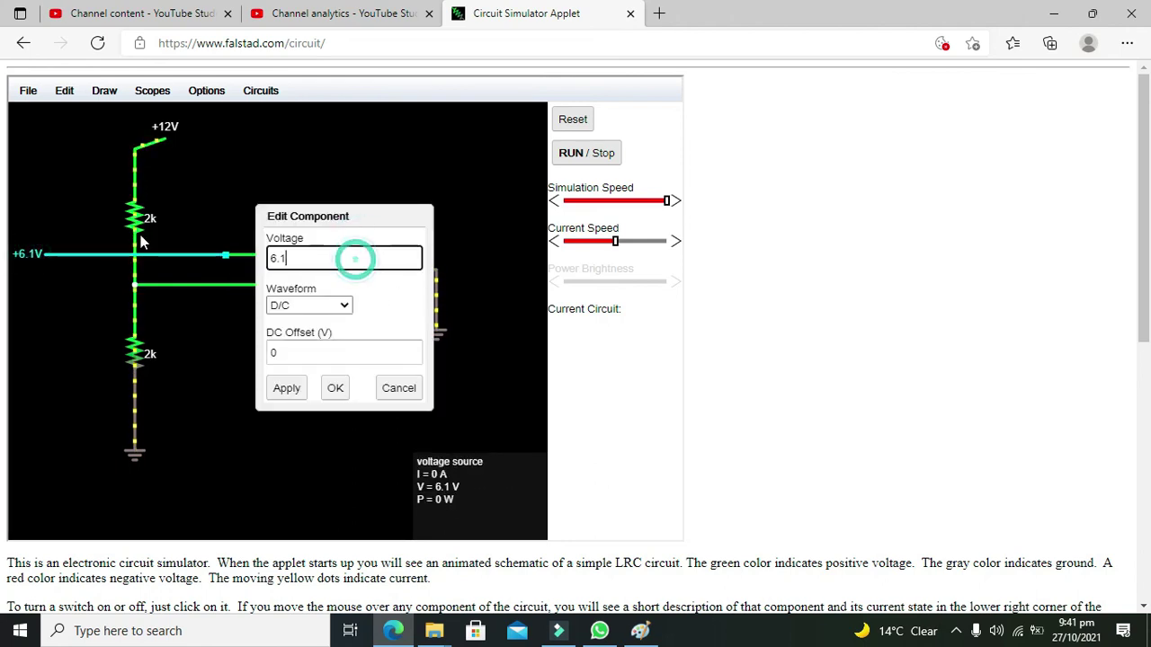
{"action": "double_click", "coordinate": [310, 254]}
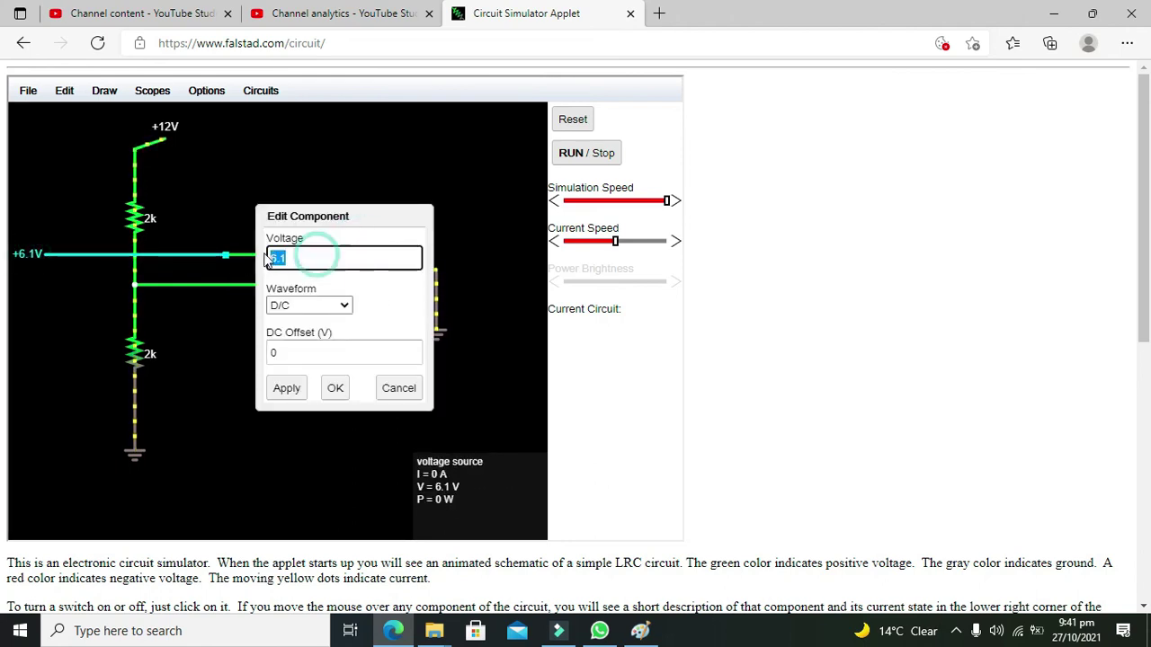
{"action": "type", "text": "7"}
{"action": "left_click", "coordinate": [335, 389]}
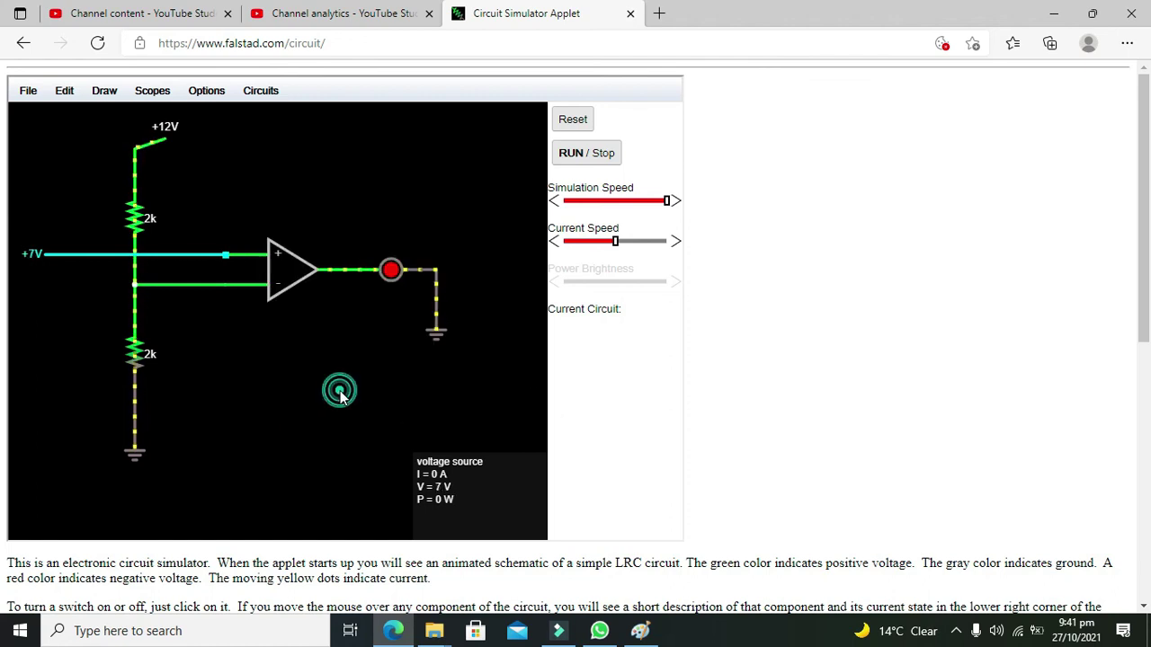